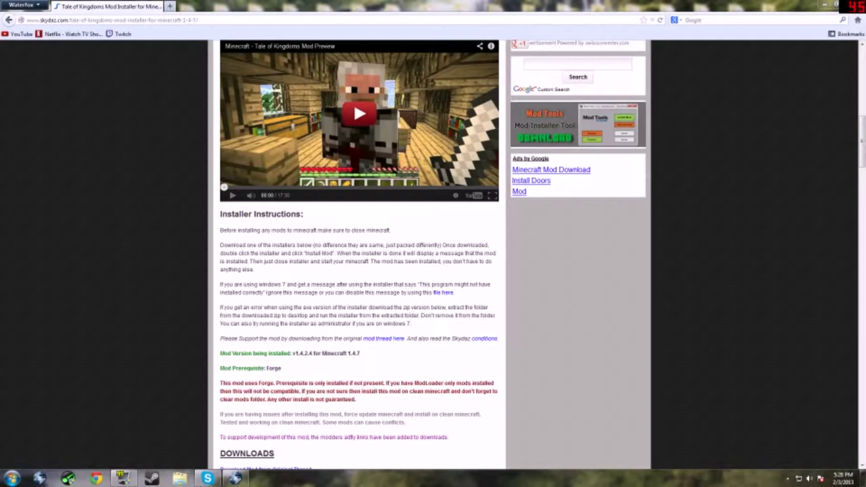
# Look over the Tale of Kingdoms mod page, including its description, preview videos and installer instructions
pyautogui.scroll(10, 359, 113)
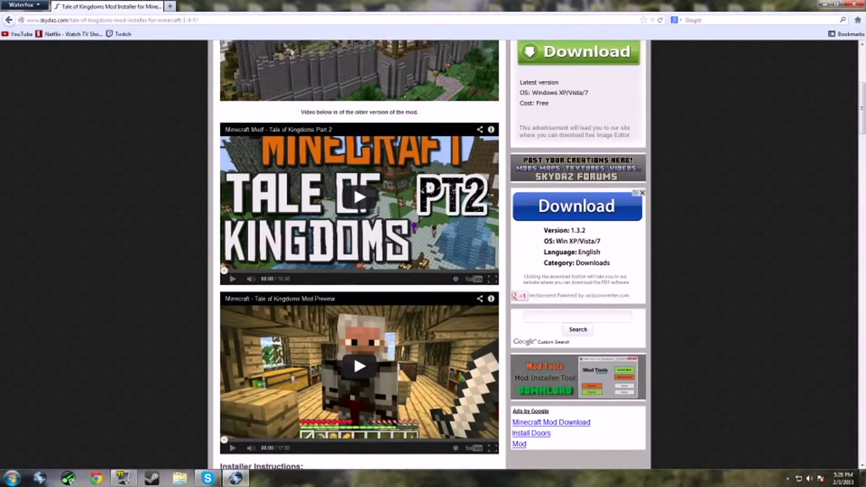
pyautogui.scroll(-2, 360, 271)
pyautogui.scroll(4, 359, 271)
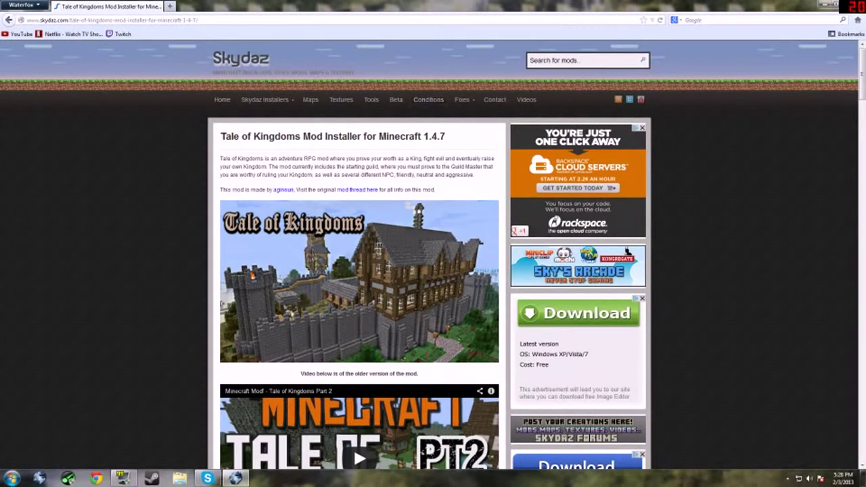
pyautogui.scroll(-5, 379, 250)
pyautogui.scroll(-4, 433, 255)
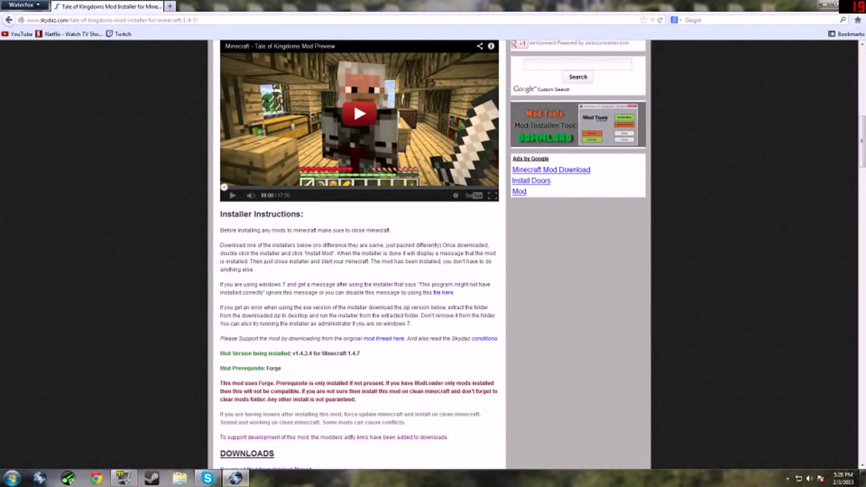
pyautogui.scroll(4, 359, 257)
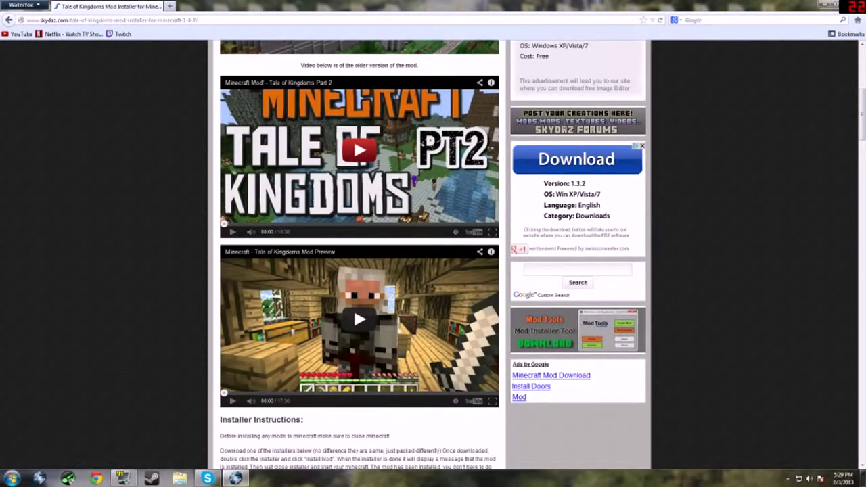
pyautogui.scroll(-1, 433, 255)
pyautogui.scroll(2, 433, 254)
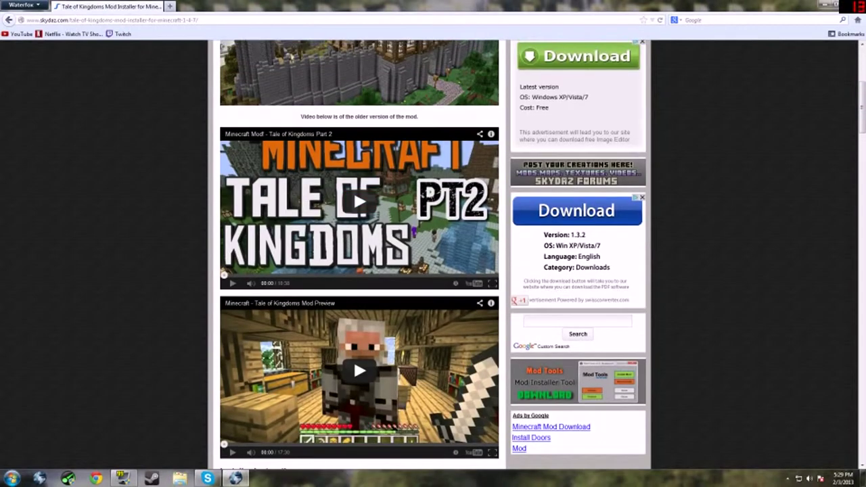
# Look up "tale of kingdoms" in a new browser tab and open the Skydaz mod installer page for Minecraft 1.4.7
pyautogui.moveTo(26, 21)
pyautogui.mouseDown()
pyautogui.moveTo(198, 20)
pyautogui.moveTo(27, 20)
pyautogui.mouseUp()
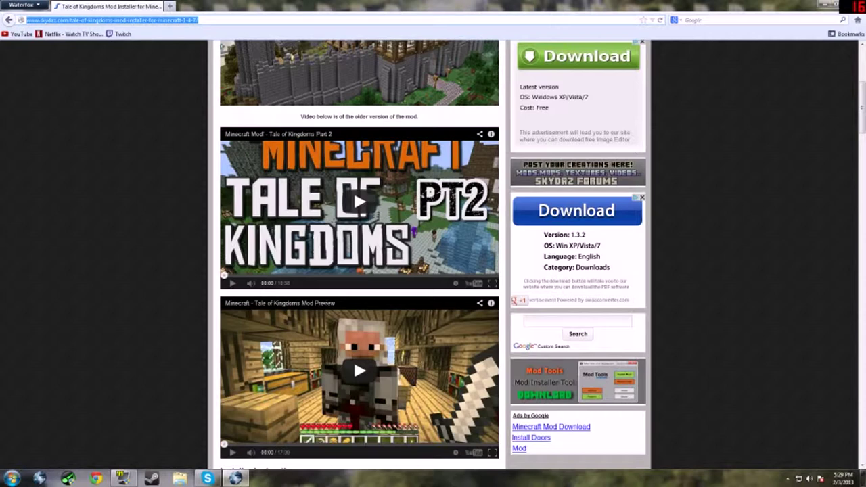
pyautogui.hotkey('ctrl', 't')
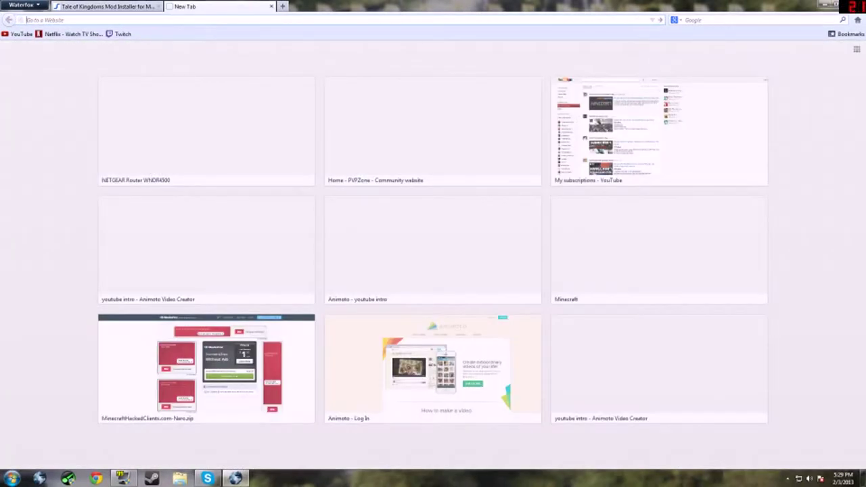
pyautogui.write('tale of king')
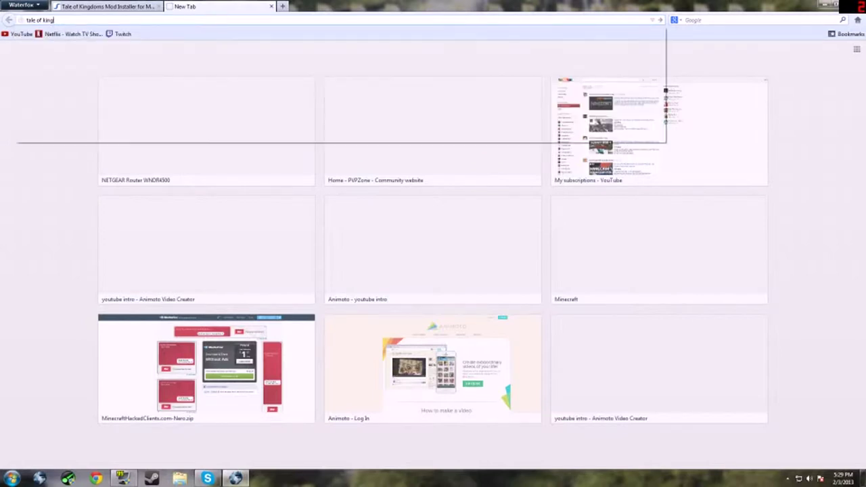
pyautogui.write('doms')
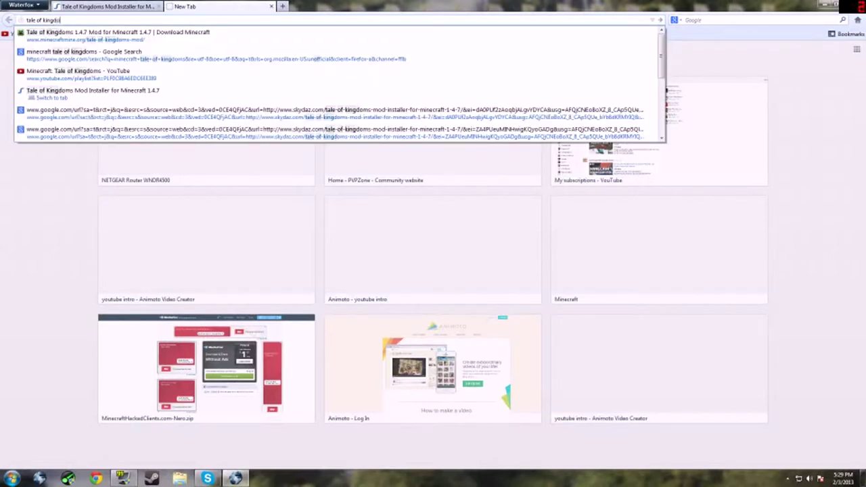
pyautogui.press('Return')
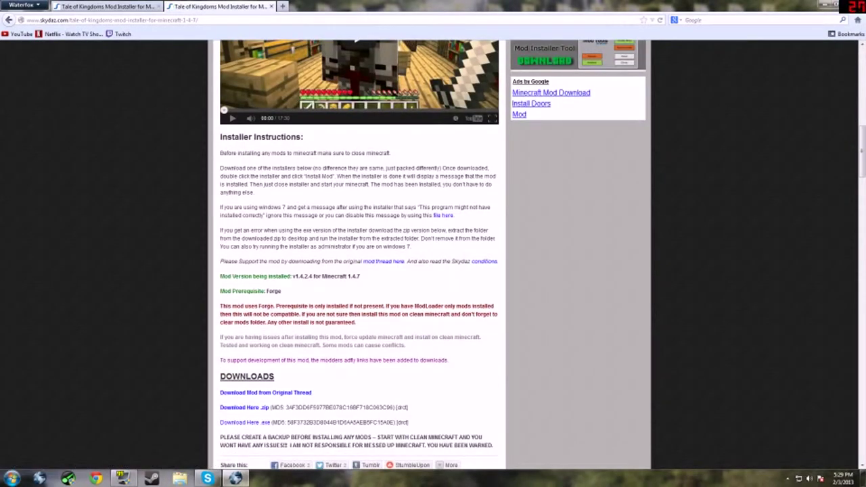
# Download the .zip version of the Tale of Kingdoms mod installer and open it with WinRAR archiver
pyautogui.click(244, 408)
pyautogui.click(159, 6)
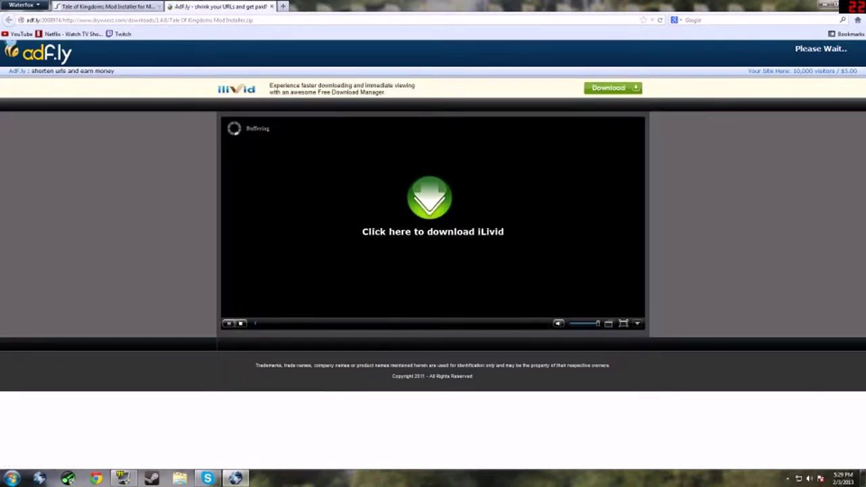
pyautogui.click(159, 7)
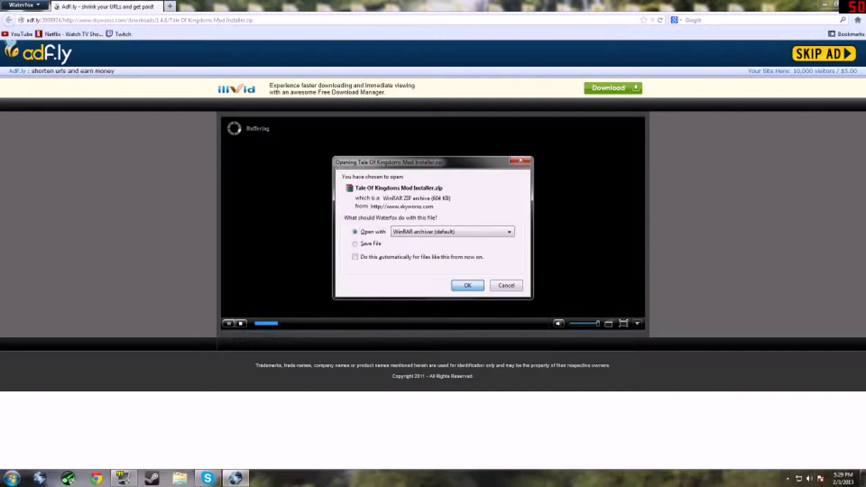
pyautogui.press('Return')
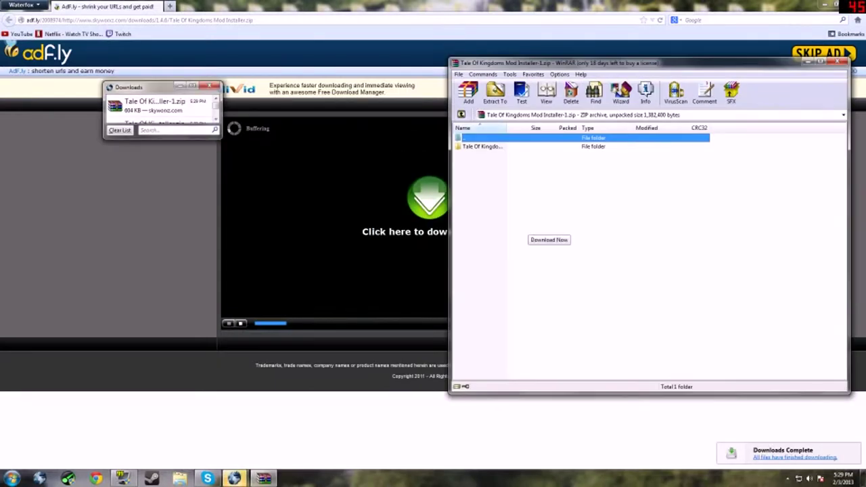
pyautogui.press('BackSpace')
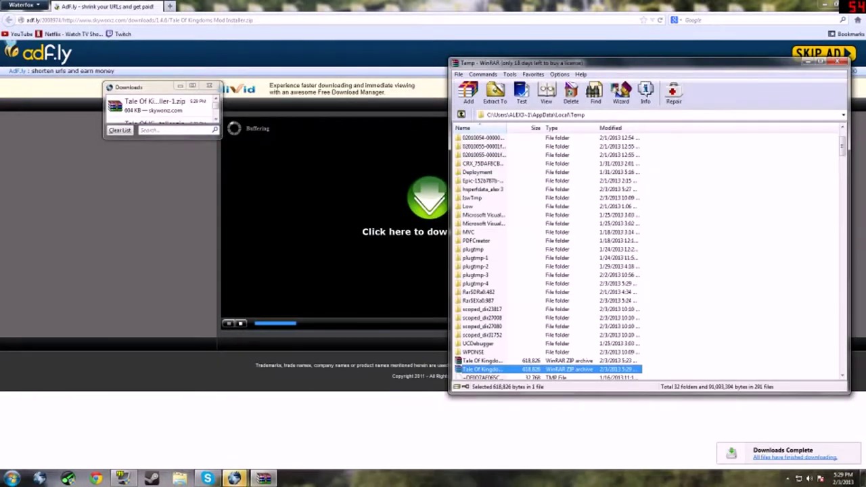
pyautogui.press('BackSpace')
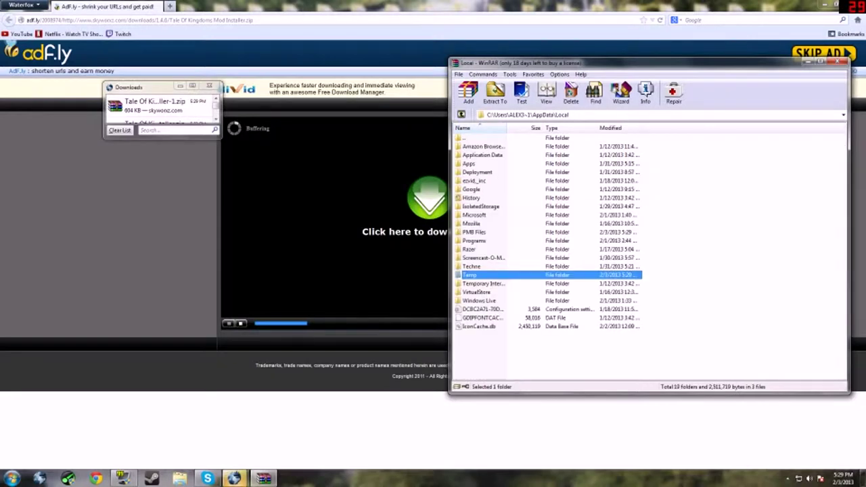
pyautogui.press('BackSpace')
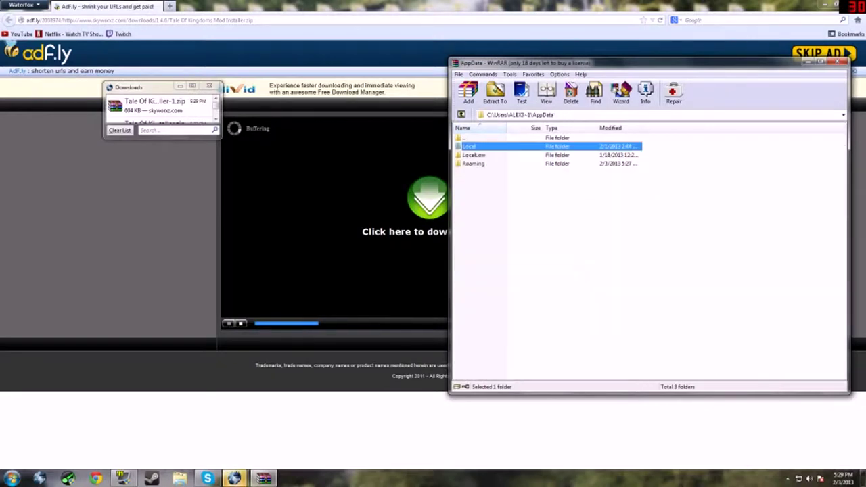
pyautogui.click(839, 62)
pyautogui.rightClick(195, 105)
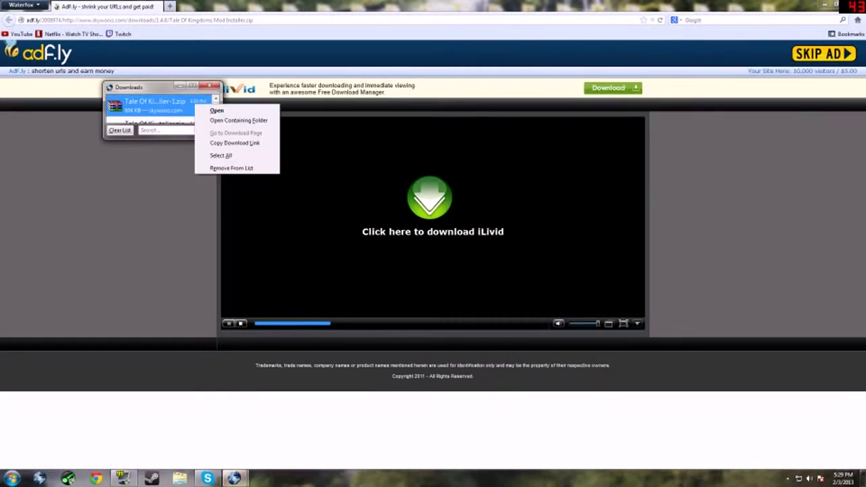
pyautogui.click(216, 110)
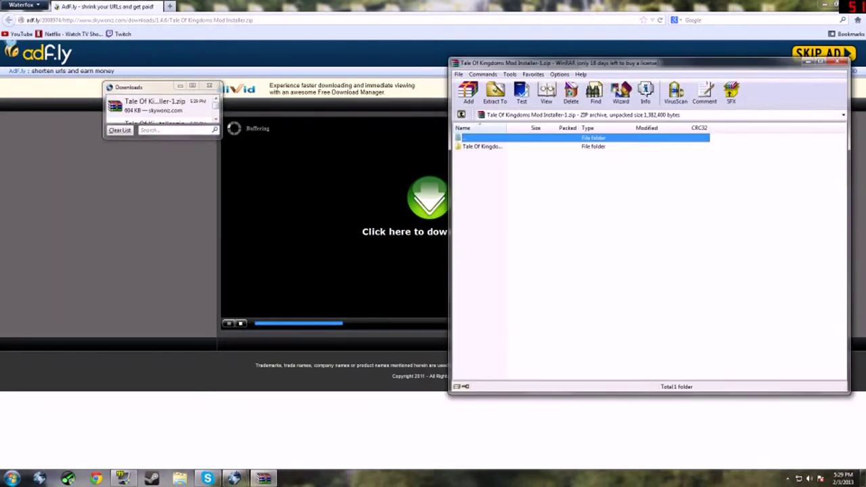
# Run Tale Of Kingdoms Mod Installer.exe from the archive's folder and allow its internet access in ZoneAlarm
pyautogui.doubleClick(482, 147)
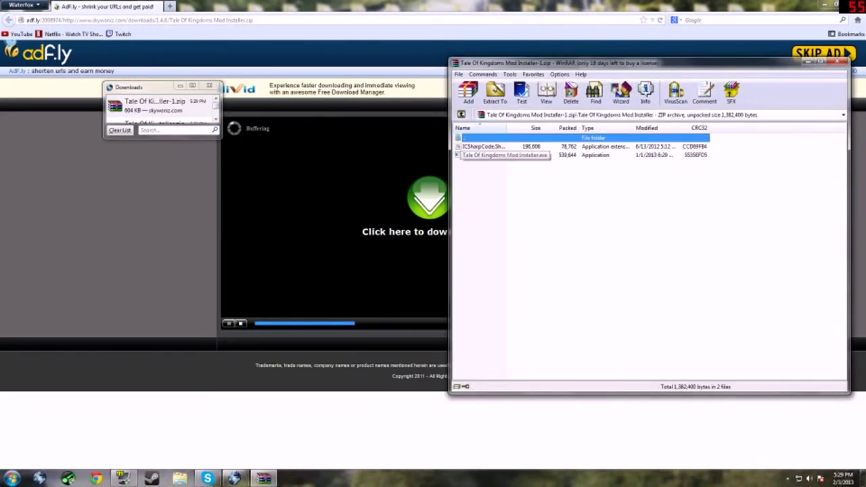
pyautogui.click(483, 146)
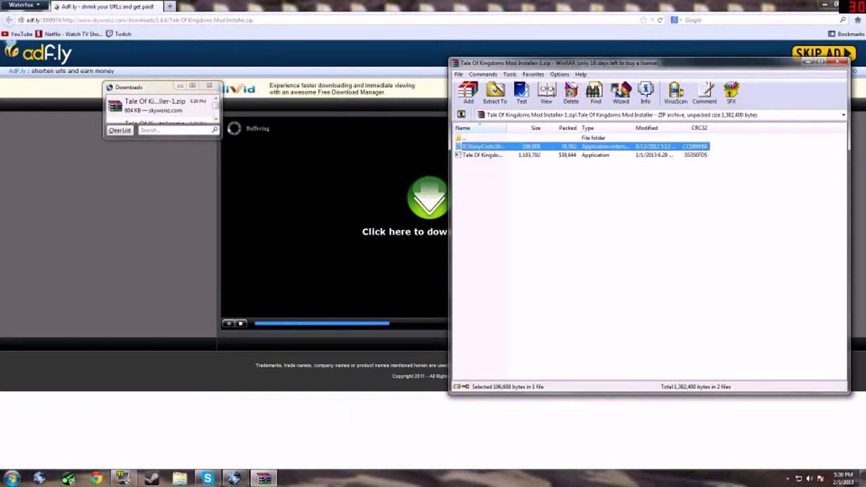
pyautogui.click(483, 155)
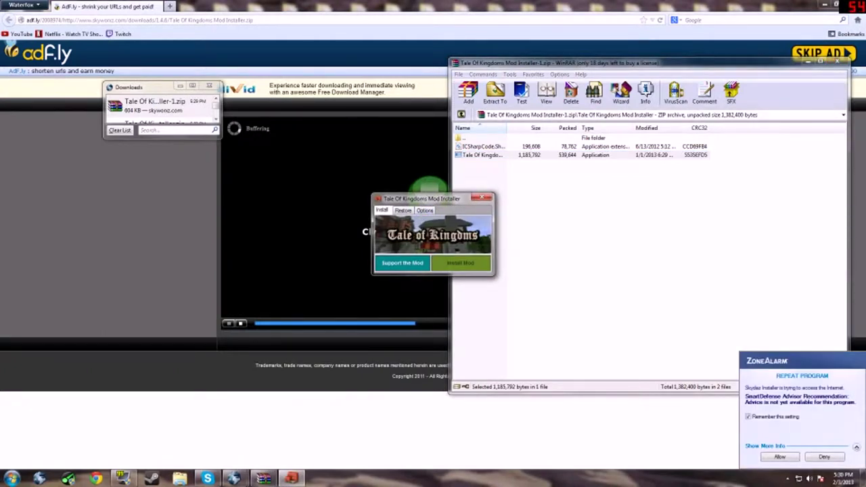
pyautogui.click(582, 250)
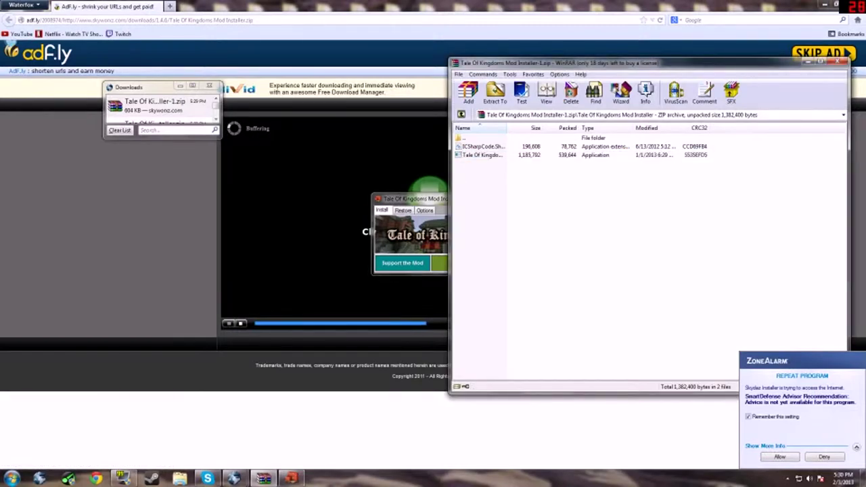
pyautogui.click(825, 5)
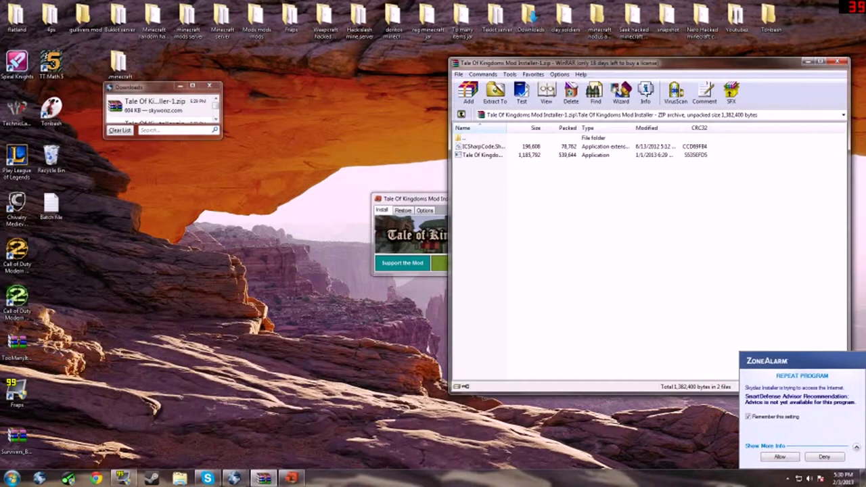
pyautogui.click(780, 456)
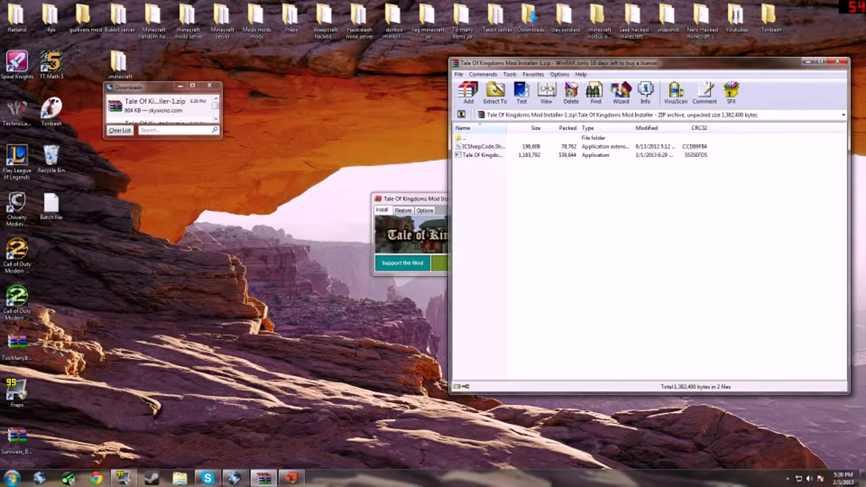
# Close the WinRAR and Downloads windows and move the desktop .minecraft folder beside the TT Math 5 shortcut
pyautogui.click(840, 61)
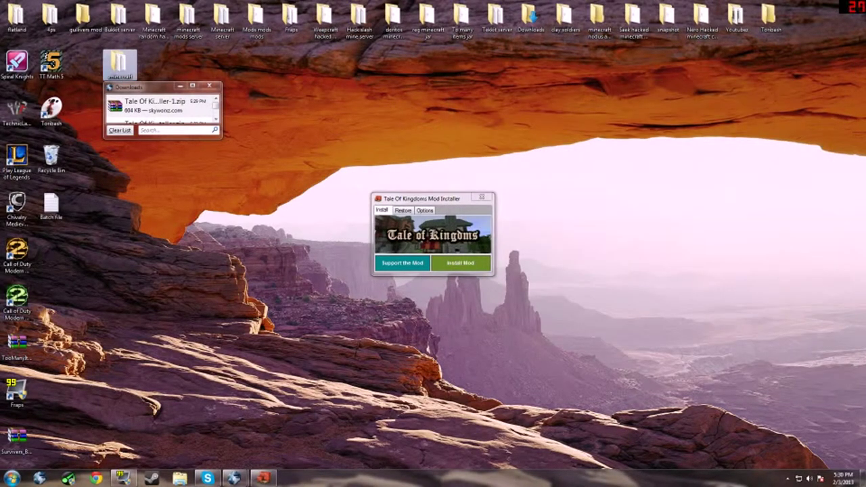
pyautogui.click(209, 86)
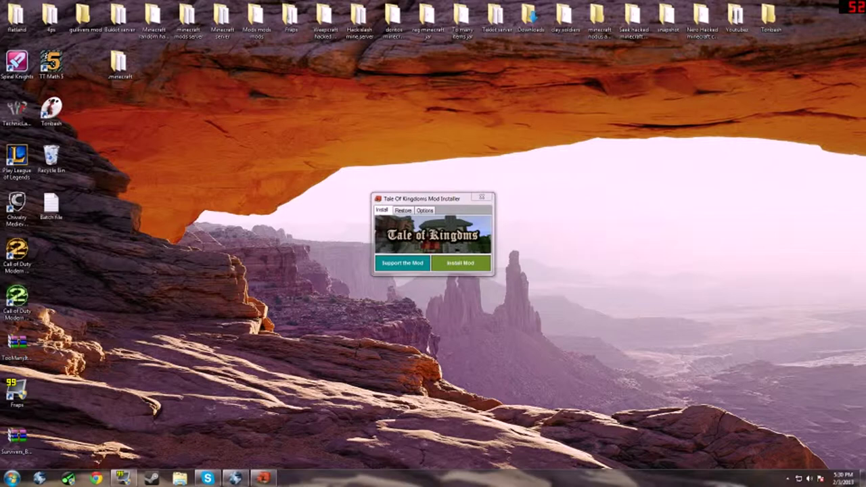
pyautogui.moveTo(118, 62); pyautogui.dragTo(84, 63)
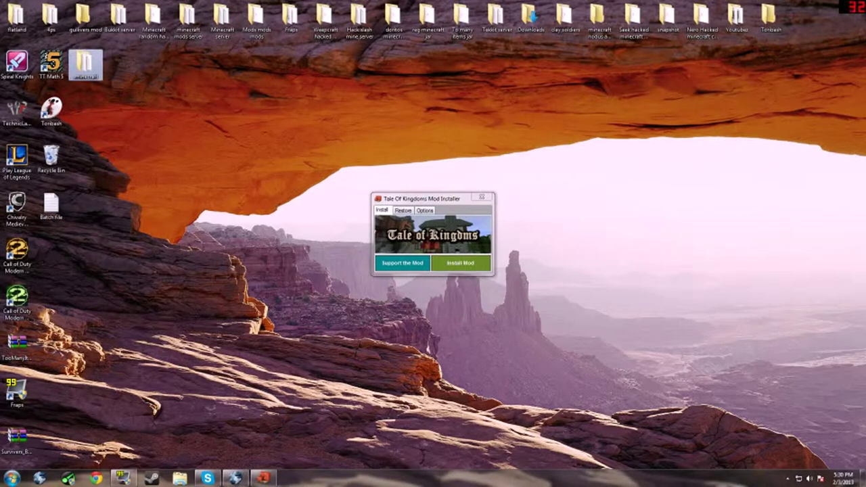
# Open the roaming application data folder by running %appdata% from the Windows Run dialog
pyautogui.click(12, 478)
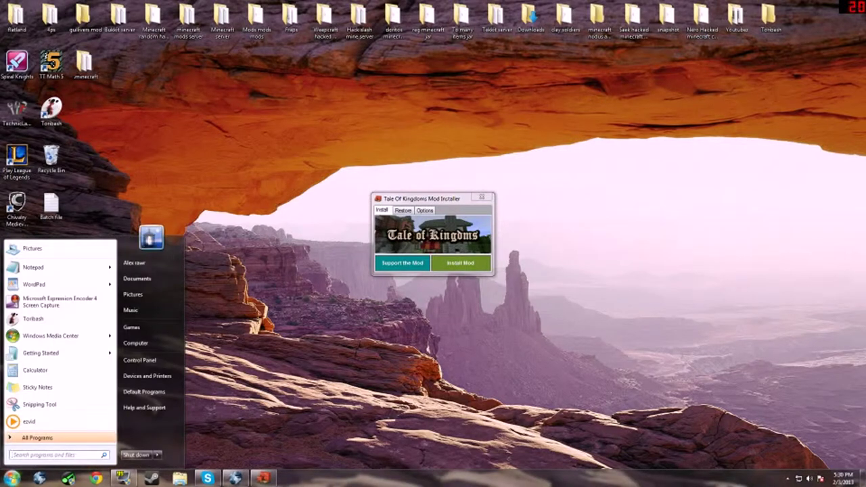
pyautogui.write('run')
pyautogui.press('Return')
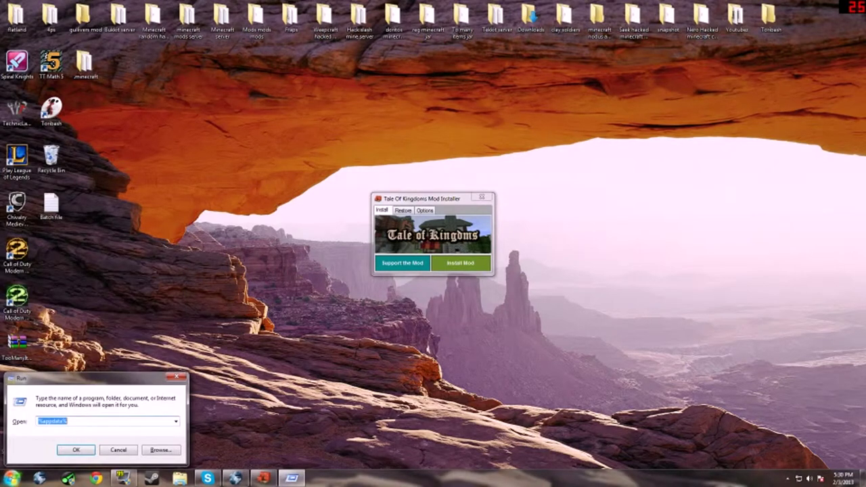
pyautogui.press('BackSpace')
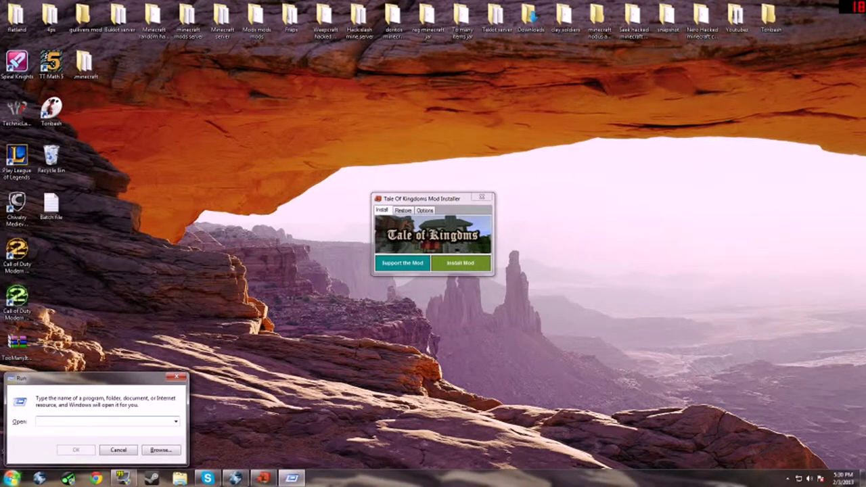
pyautogui.write('%appda')
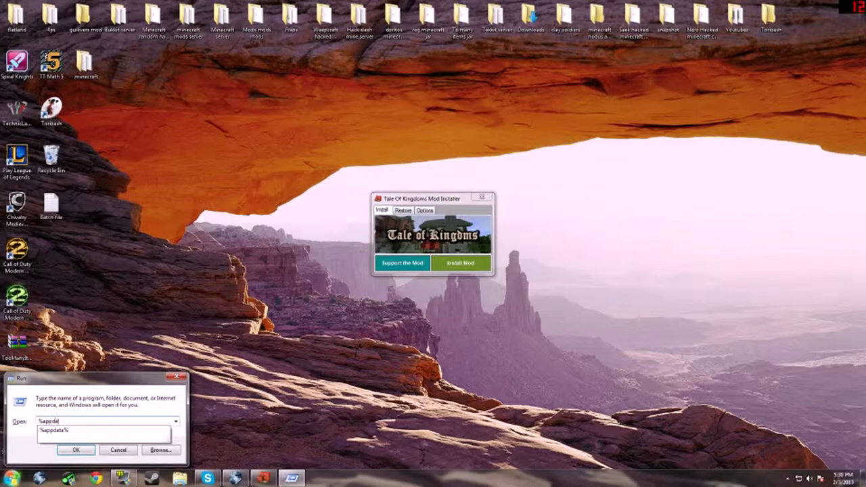
pyautogui.write('ta%')
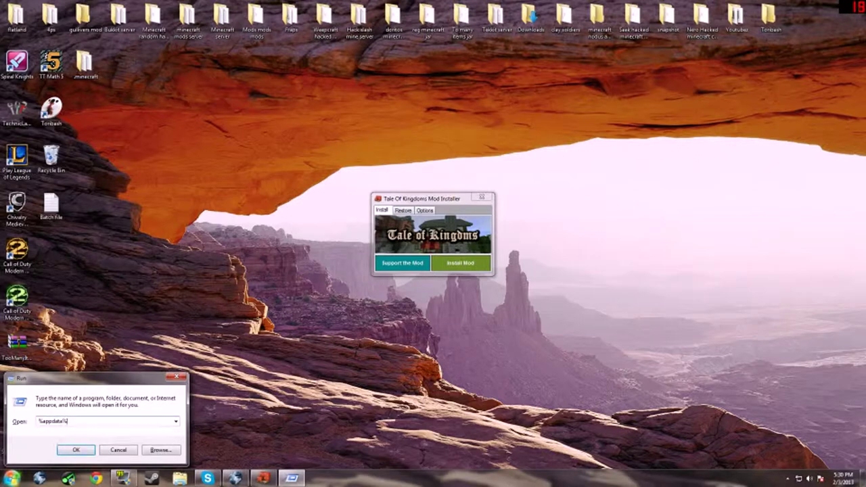
pyautogui.press('Return')
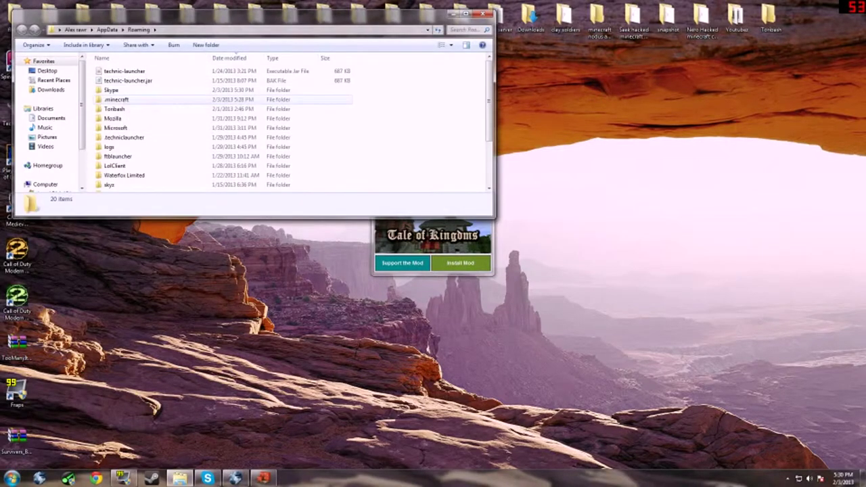
# Open the .minecraft folder inside Roaming and look over its contents
pyautogui.doubleClick(116, 99)
pyautogui.click(109, 71)
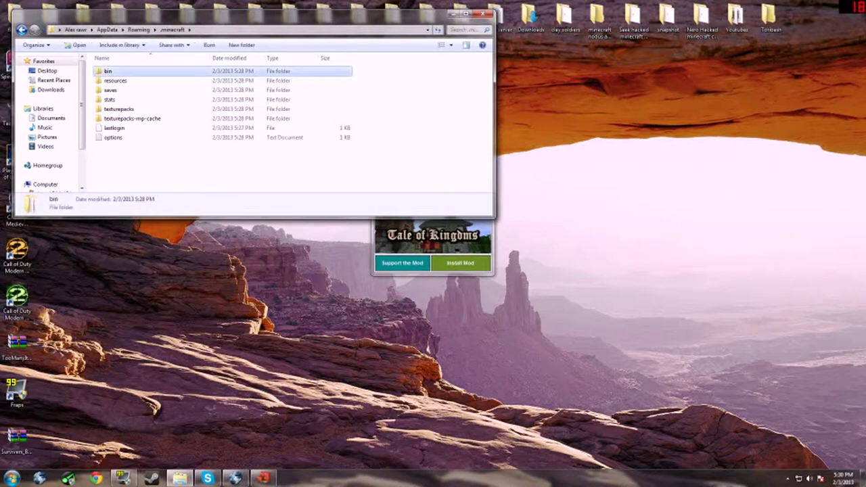
pyautogui.click(203, 164)
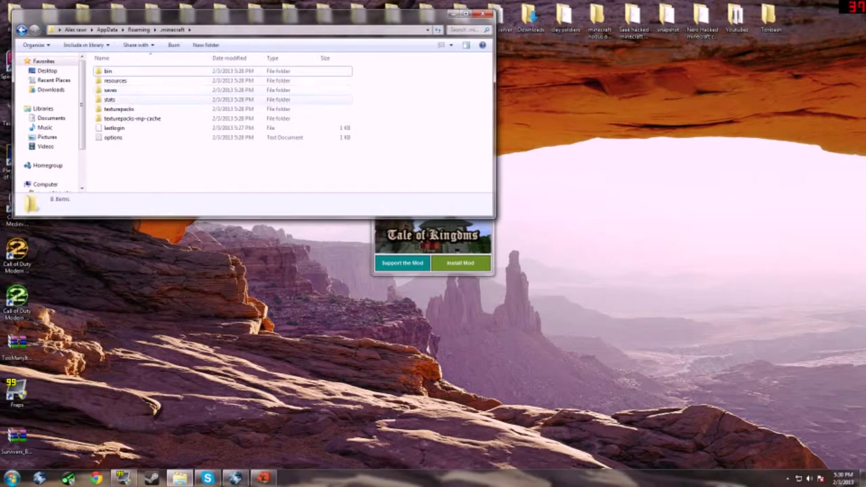
# Go back from the .minecraft folder to Roaming and close the folder window
pyautogui.click(22, 30)
pyautogui.moveTo(117, 99); pyautogui.dragTo(95, 58)
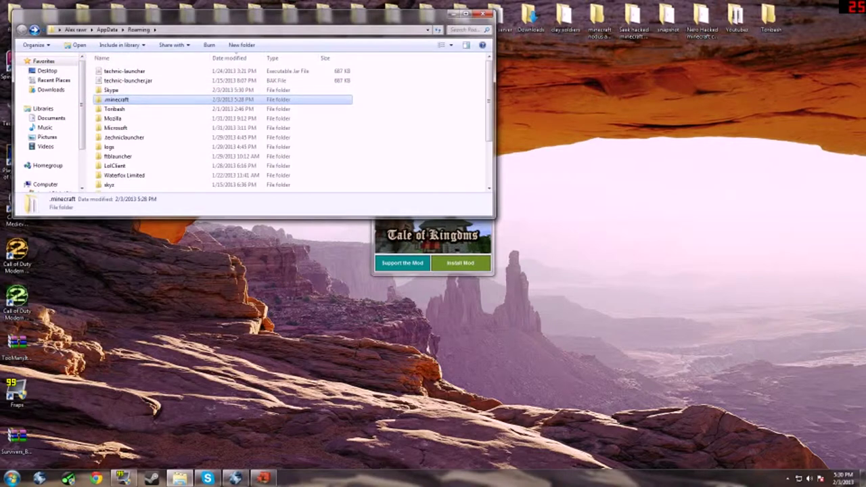
pyautogui.click(595, 203)
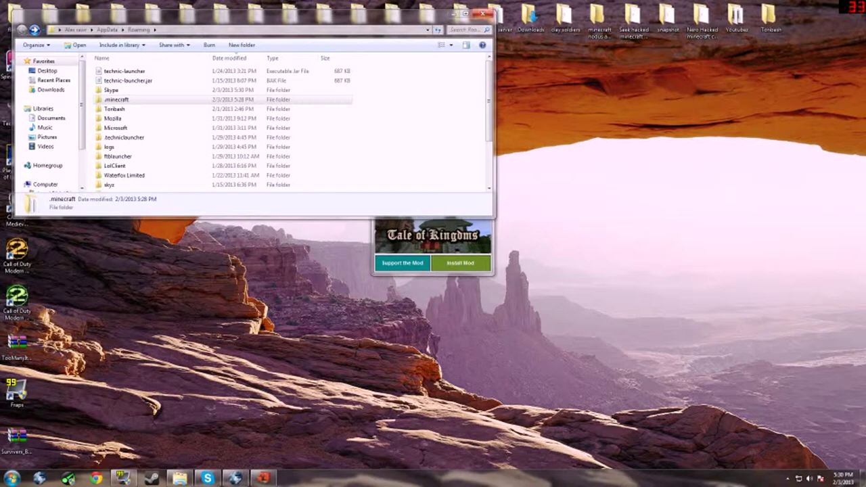
pyautogui.click(482, 13)
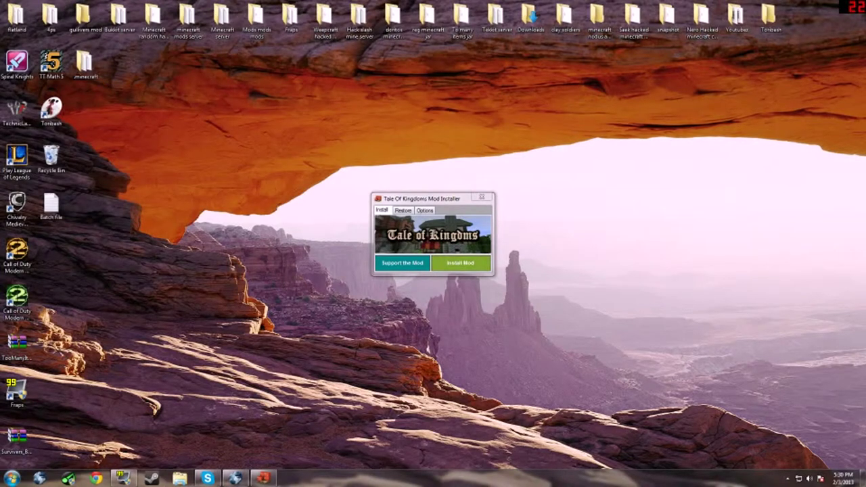
# Install the Tale of Kingdoms mod without backing up Minecraft, and close the installer
pyautogui.click(461, 264)
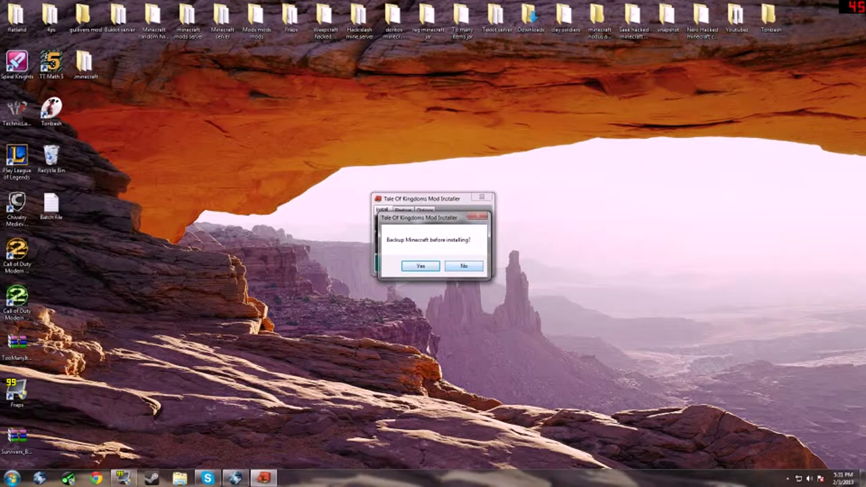
pyautogui.click(464, 265)
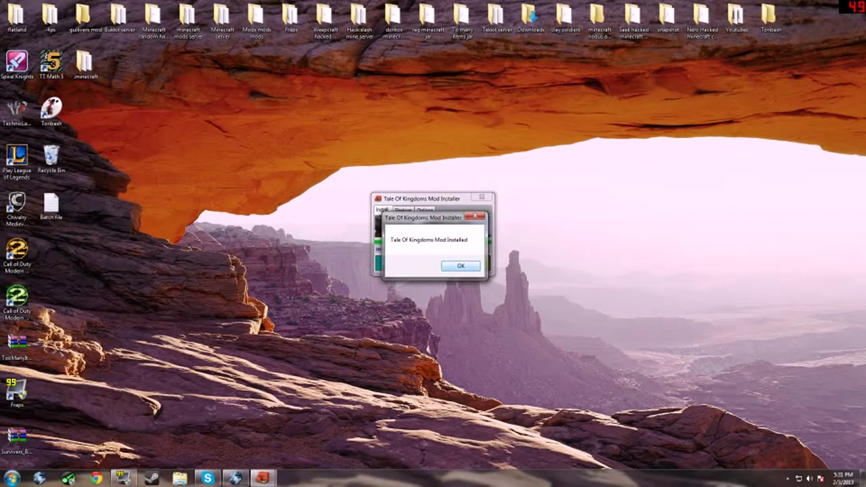
pyautogui.click(461, 266)
pyautogui.click(482, 197)
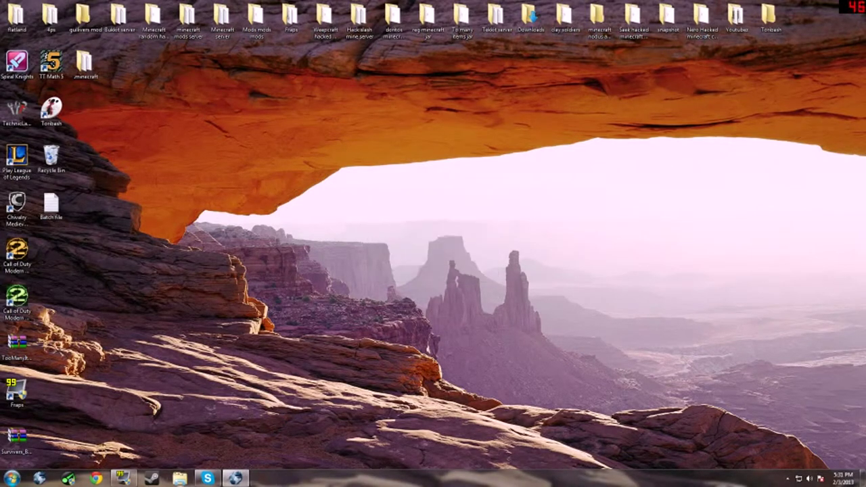
# Close the leftover minimized program that is still running beside Skype
pyautogui.click(236, 479)
pyautogui.rightClick(235, 478)
pyautogui.click(218, 452)
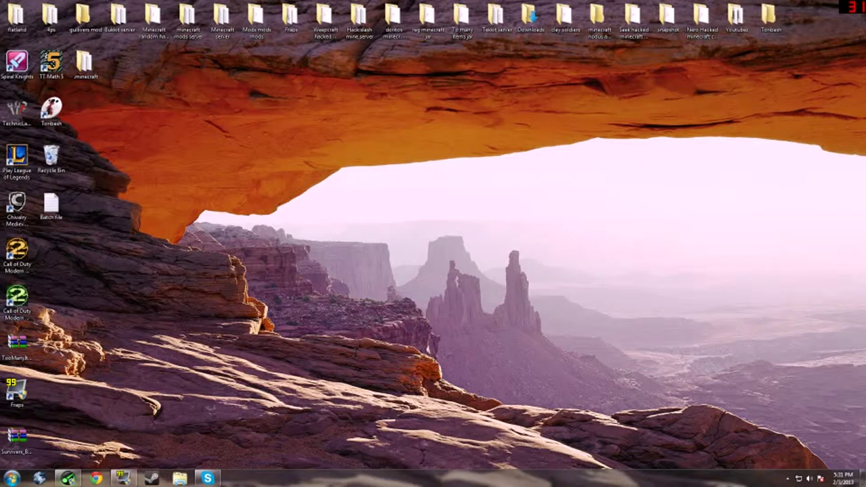
# Launch Minecraft.exe from the Razer game launcher, log in through the Minecraft Launcher, and keep the game in its small window
pyautogui.click(68, 478)
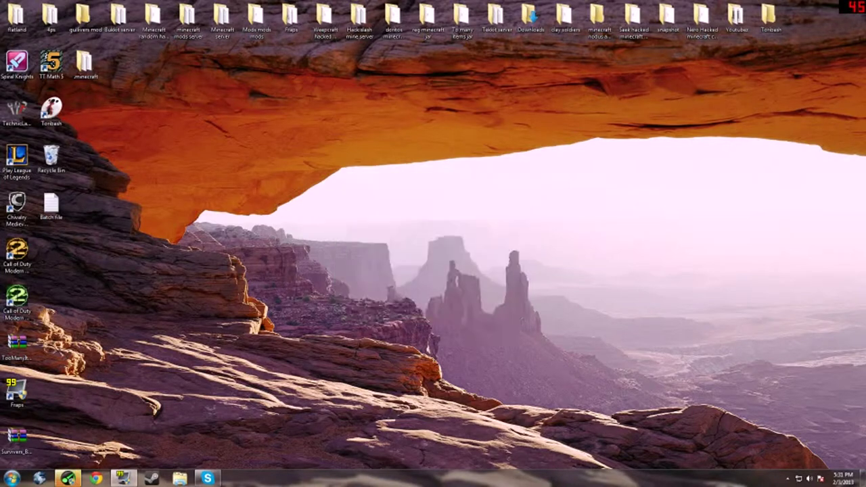
pyautogui.click(367, 187)
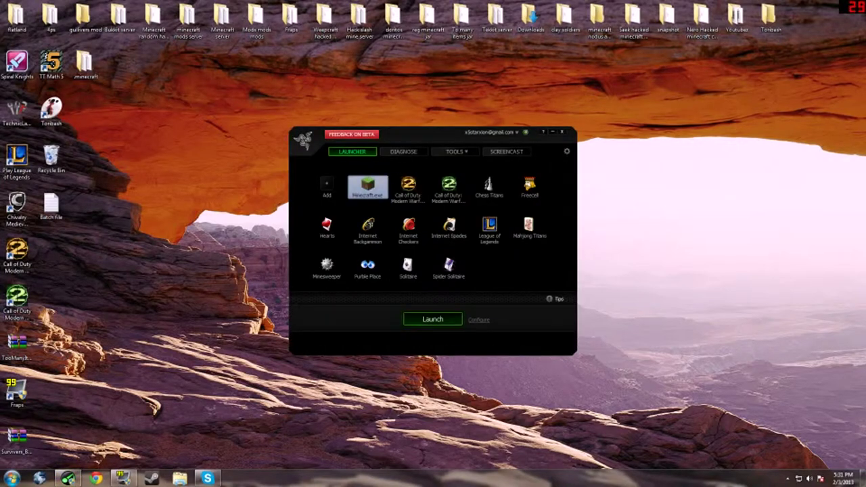
pyautogui.click(434, 319)
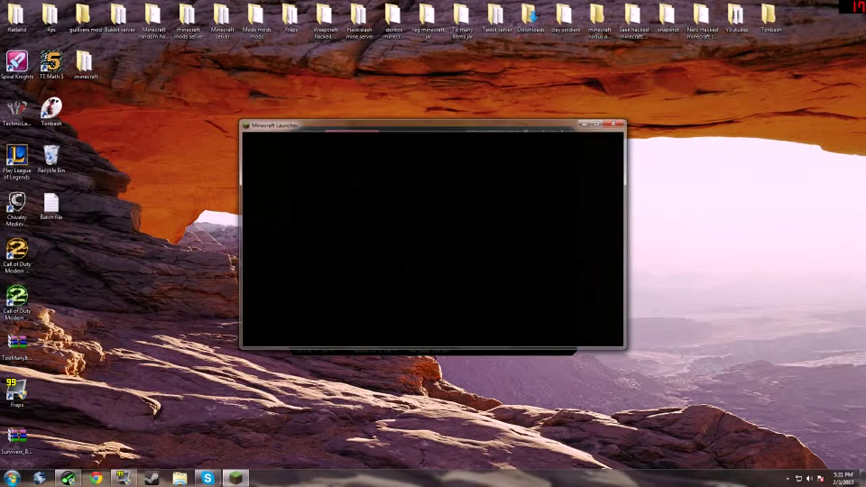
pyautogui.click(605, 327)
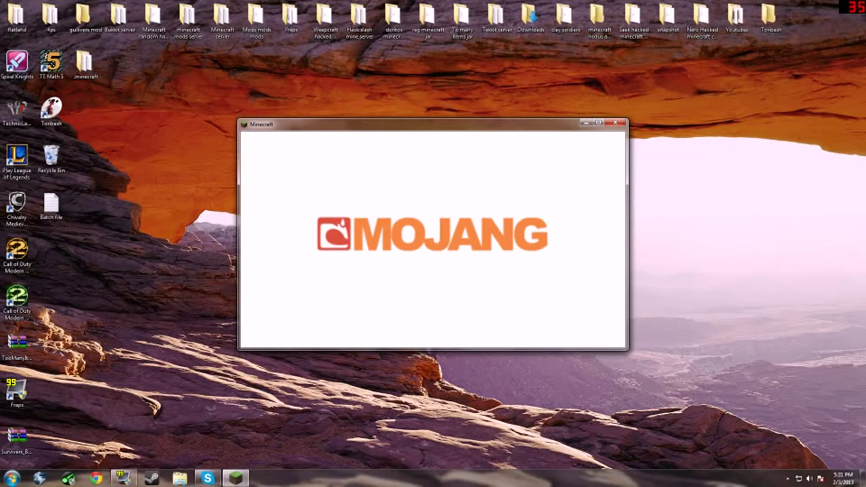
pyautogui.click(599, 123)
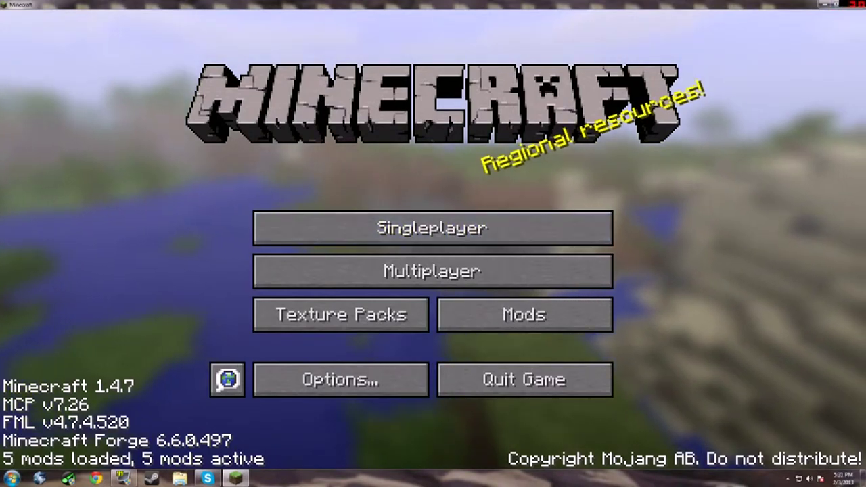
pyautogui.press('F11')
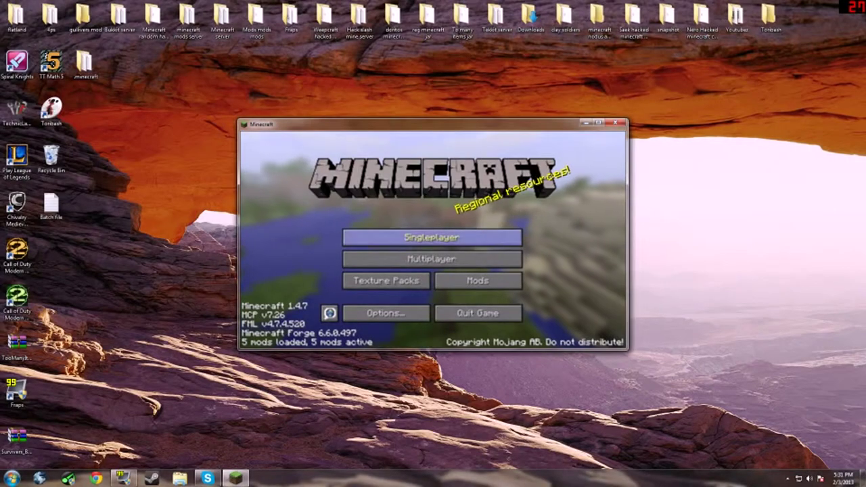
# Create a singleplayer world named New World in Creative mode with cheats allowed and the default world type
pyautogui.click(432, 237)
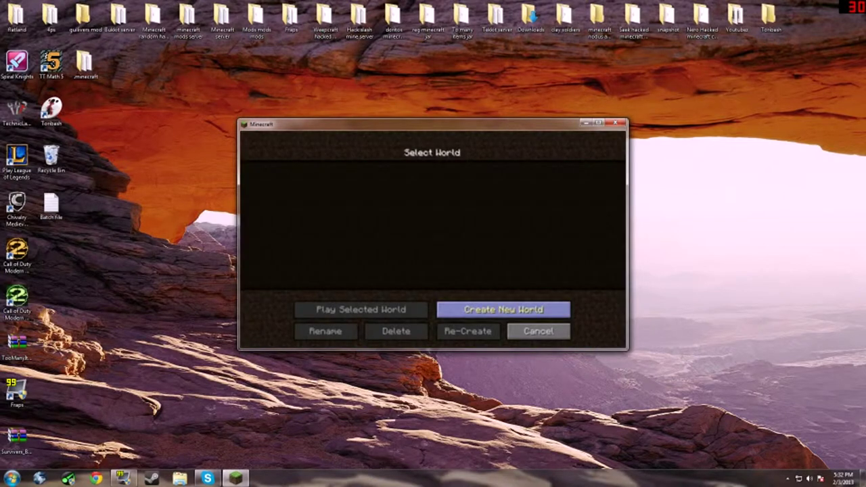
pyautogui.click(503, 309)
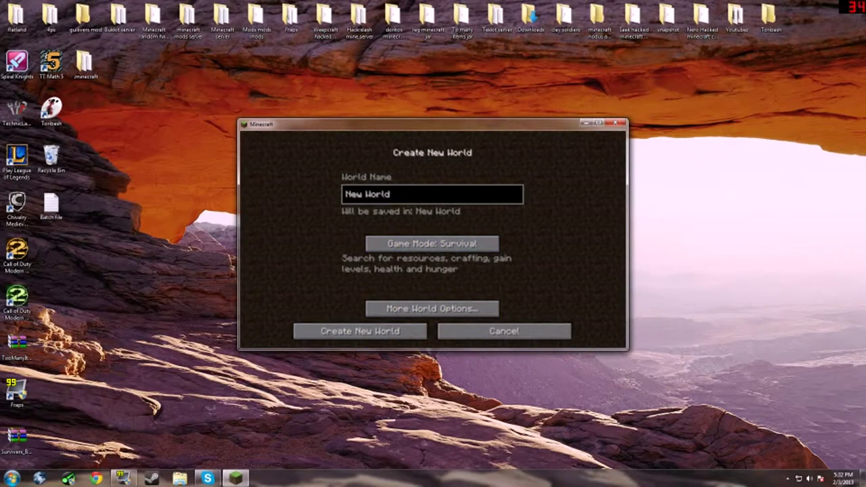
pyautogui.click(432, 244)
pyautogui.click(432, 244)
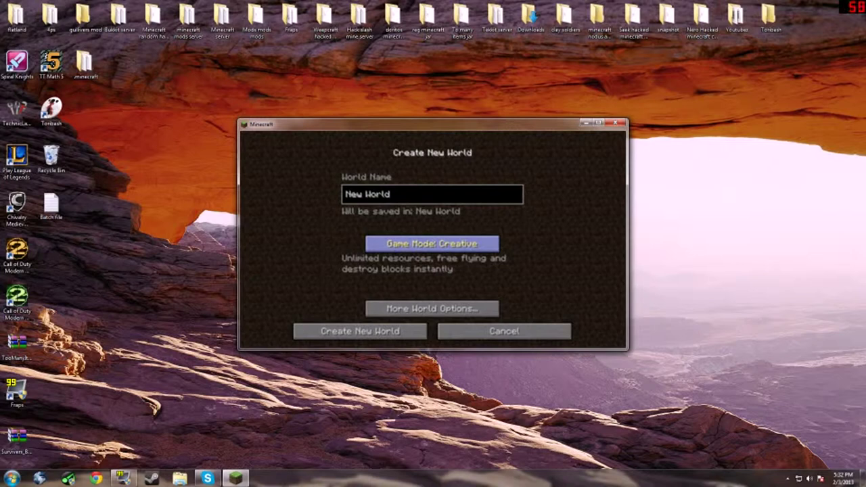
pyautogui.click(432, 309)
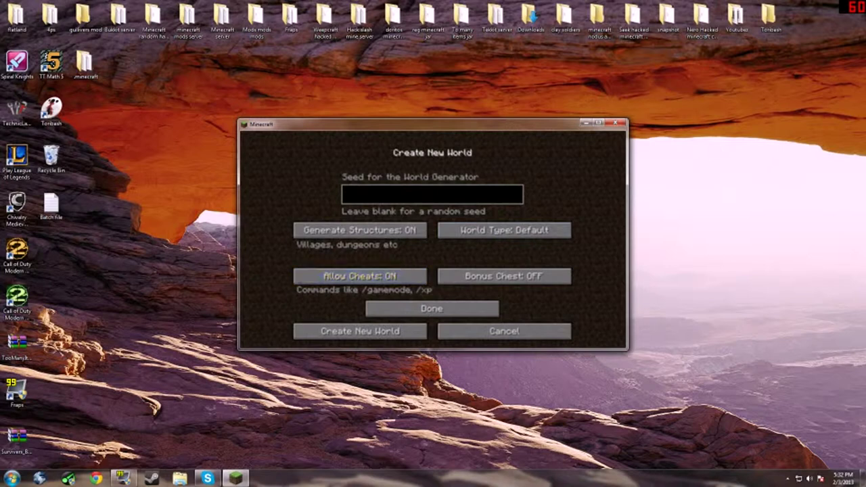
pyautogui.click(432, 309)
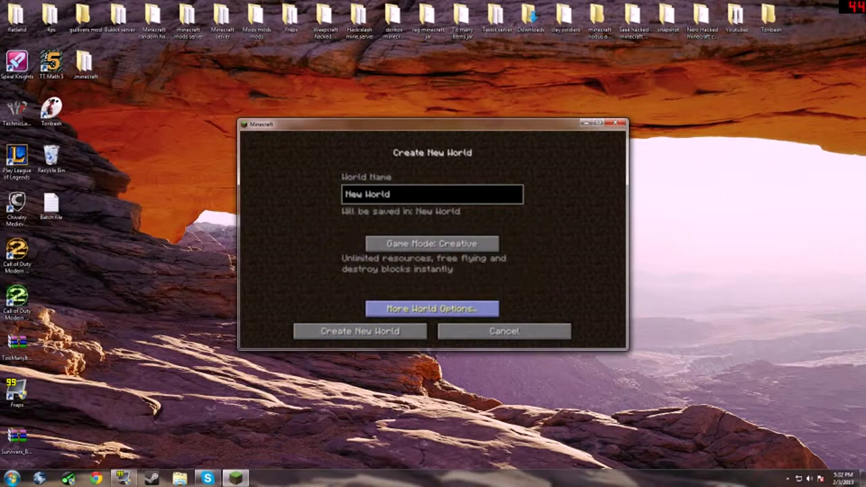
pyautogui.click(360, 331)
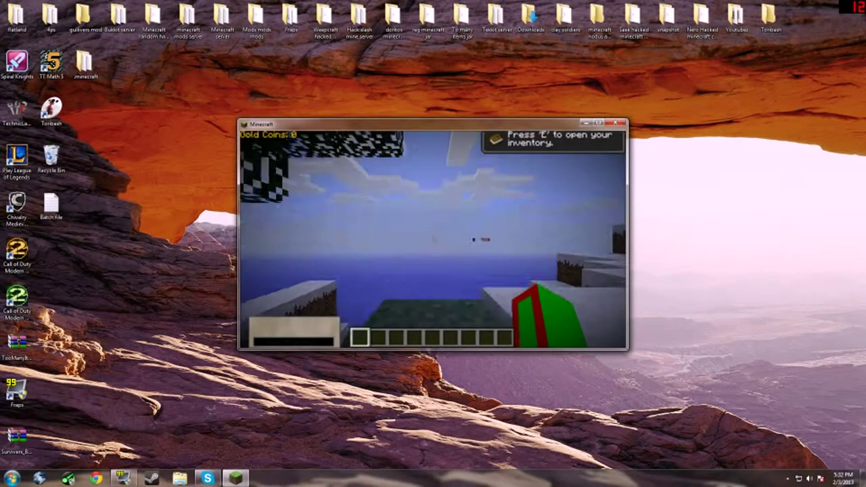
# Check the creative inventory briefly, start a new Tale of Kingdoms conquest, and exit its loading screen
pyautogui.press('e')
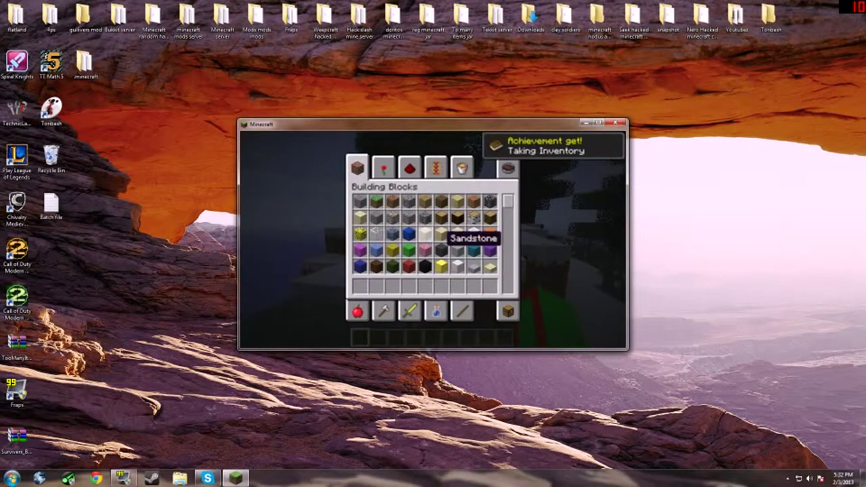
pyautogui.press('e')
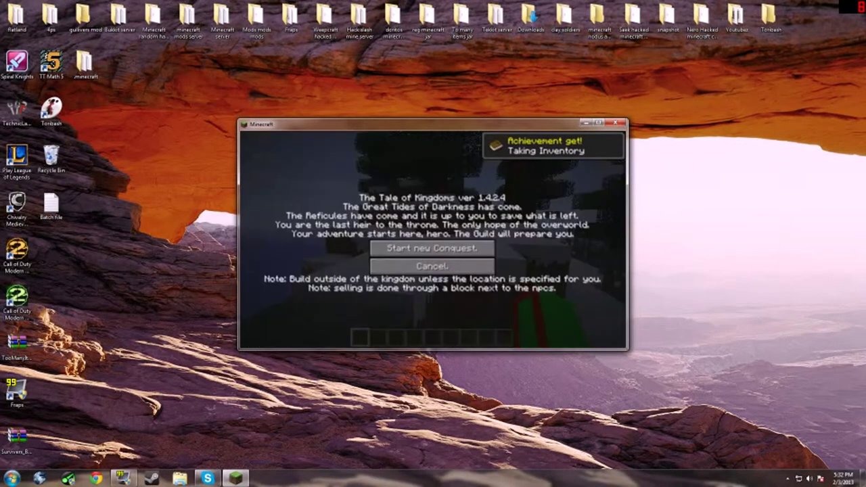
pyautogui.click(431, 249)
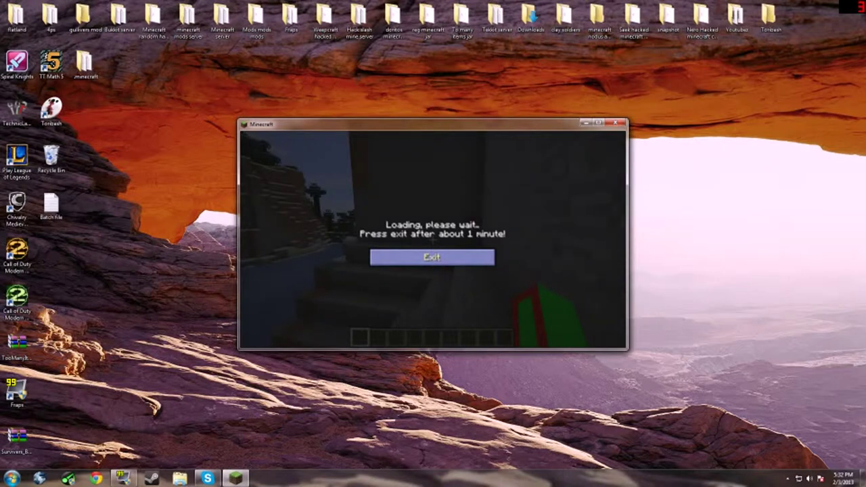
pyautogui.click(432, 257)
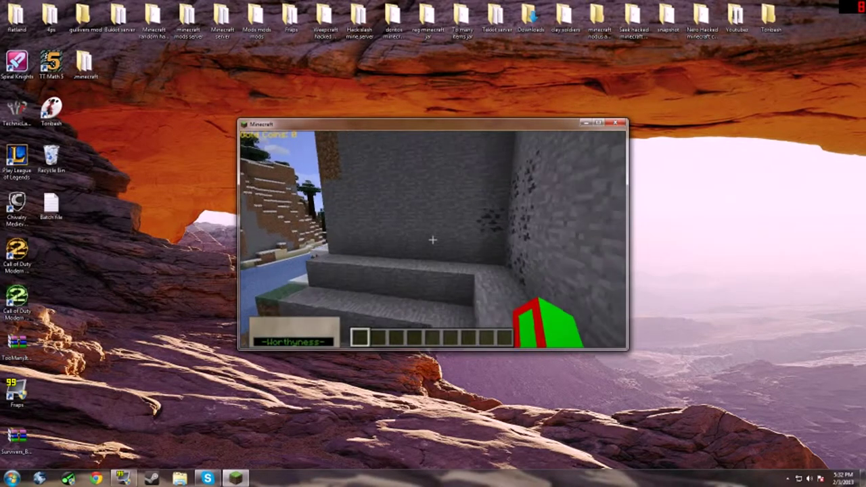
# Walk from the stone ledge through the meadow and along the castle wall to the gravel path by the water
pyautogui.click(433, 240)
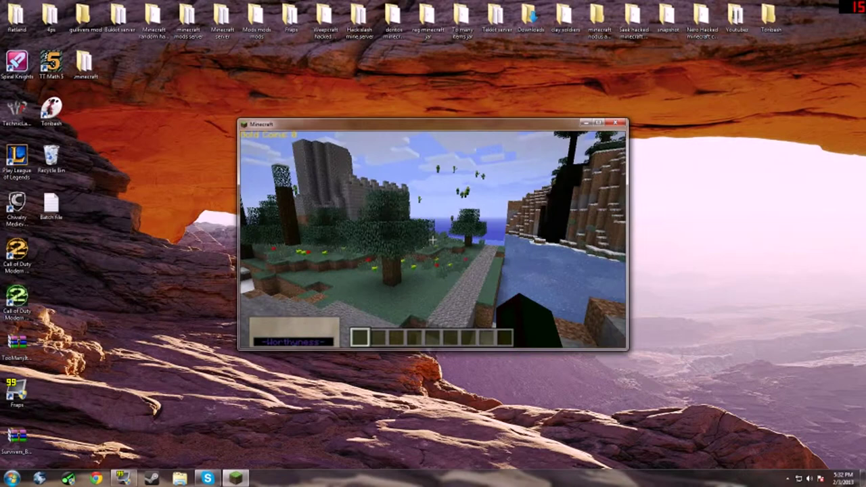
pyautogui.press('w')
pyautogui.click(433, 240)
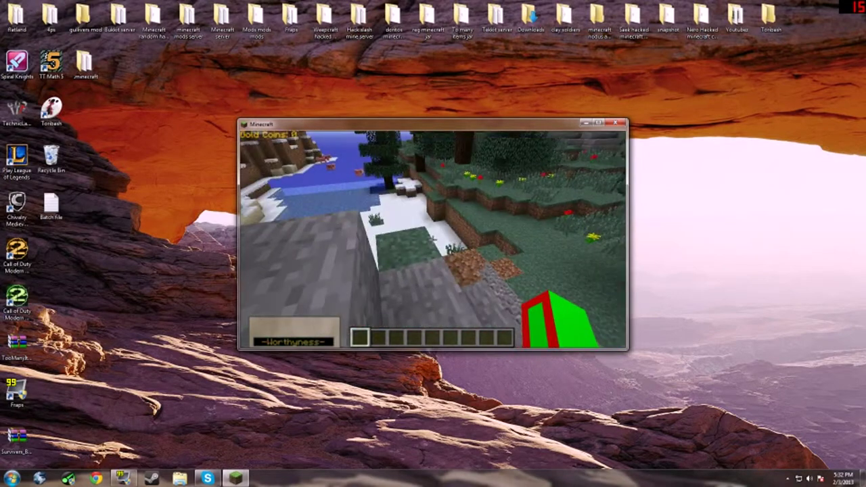
pyautogui.press('w')
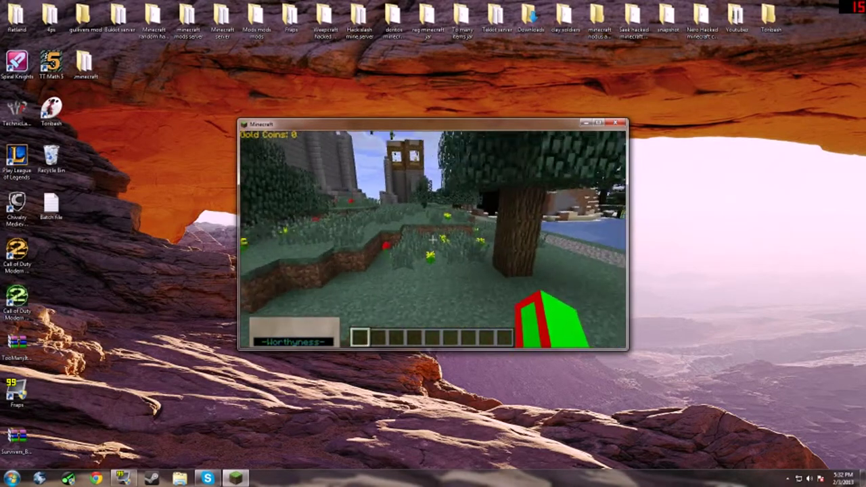
pyautogui.press('w')
pyautogui.moveTo(431, 239)
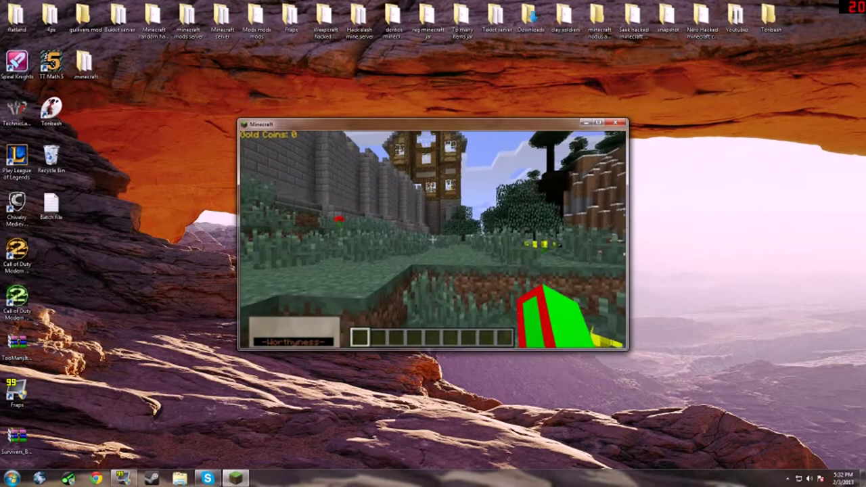
pyautogui.press('w')
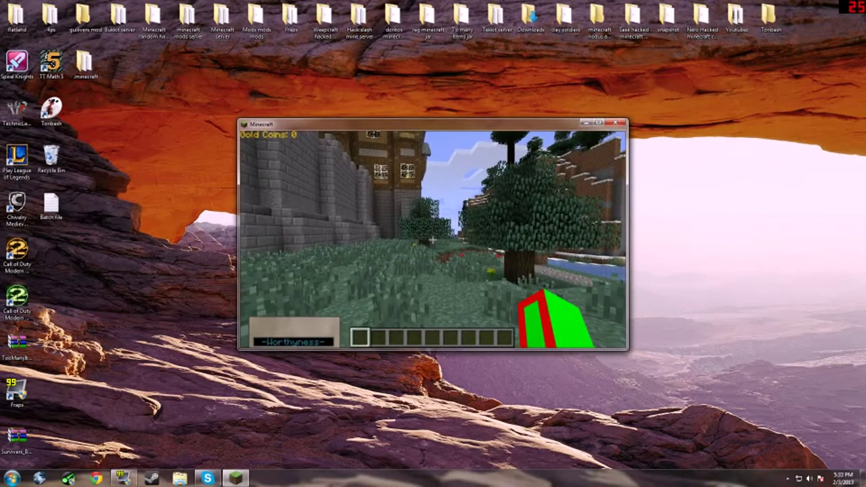
pyautogui.press('w')
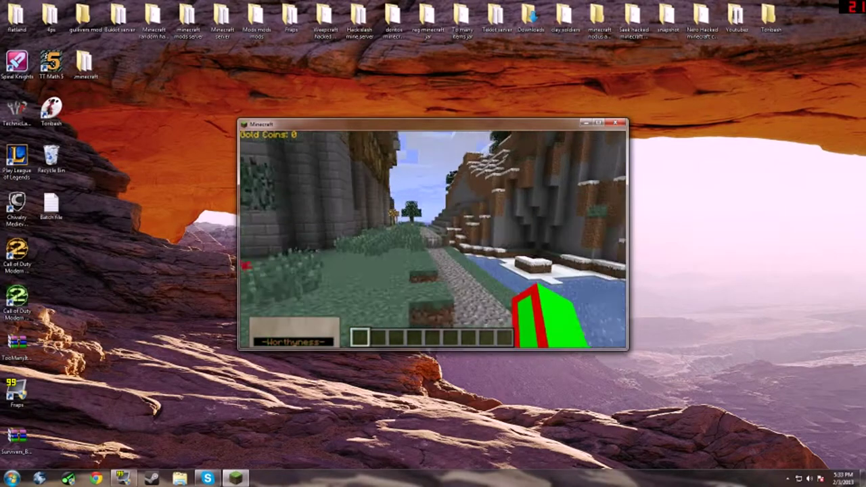
# Set the render distance to Tiny in the video settings and return to the game
pyautogui.press('Escape')
pyautogui.click(386, 266)
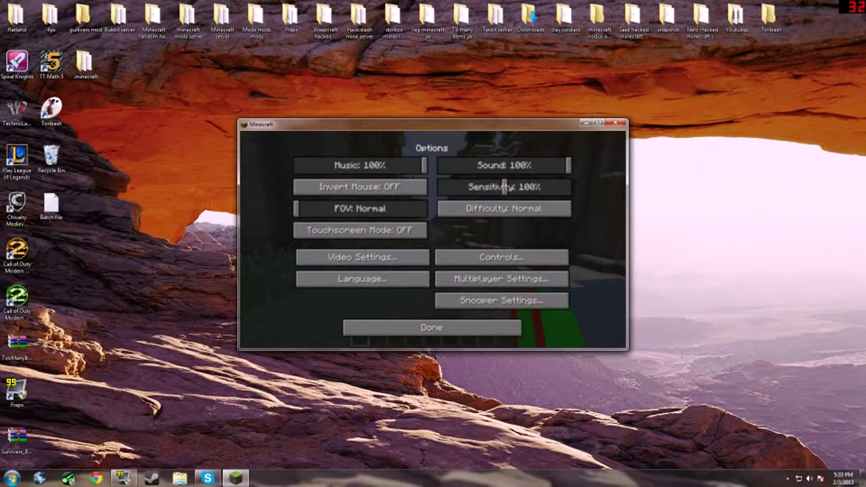
pyautogui.click(355, 257)
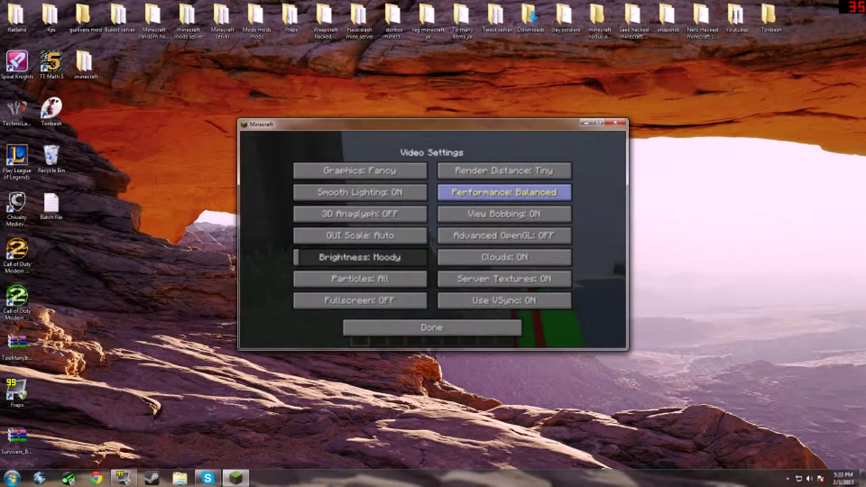
pyautogui.press('Escape')
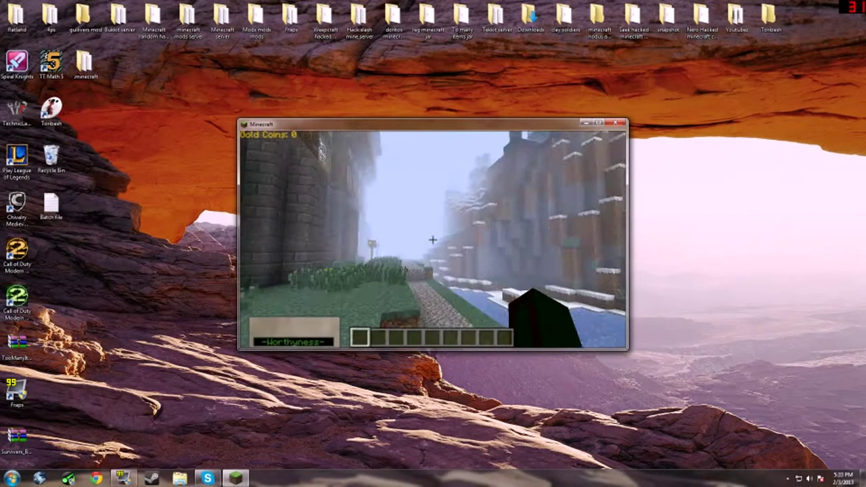
# Follow the path along the castle wall into the arched gateway and pause the game
pyautogui.press('w')
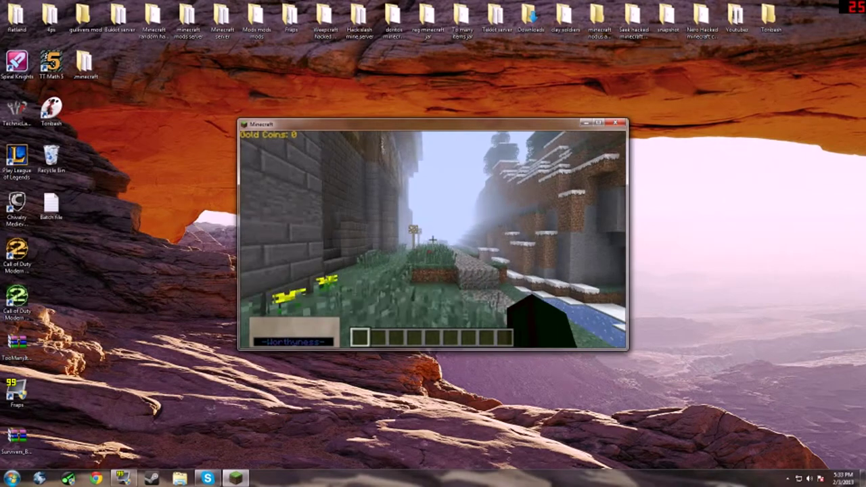
pyautogui.press('w')
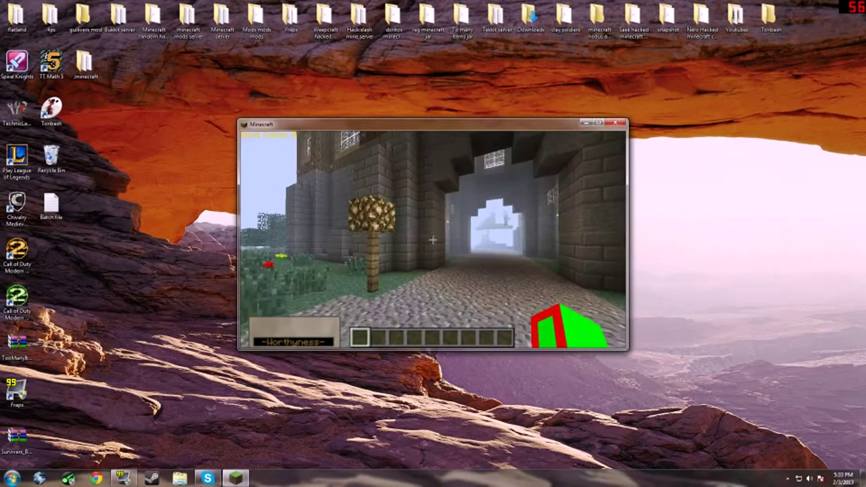
pyautogui.press('Escape')
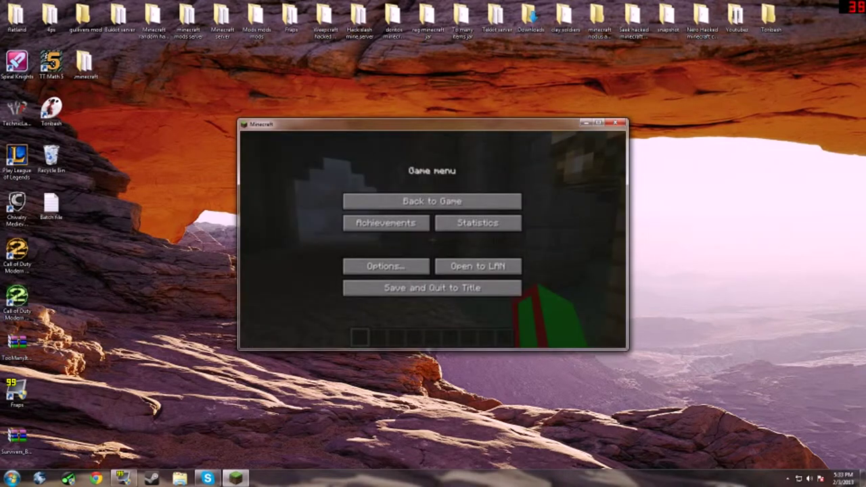
# Check the game's video settings and return to the game
pyautogui.click(385, 266)
pyautogui.click(362, 257)
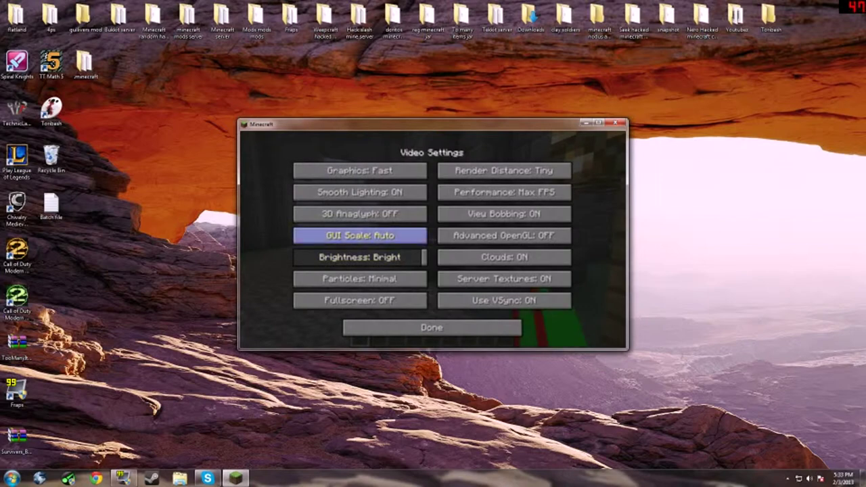
pyautogui.press('Escape')
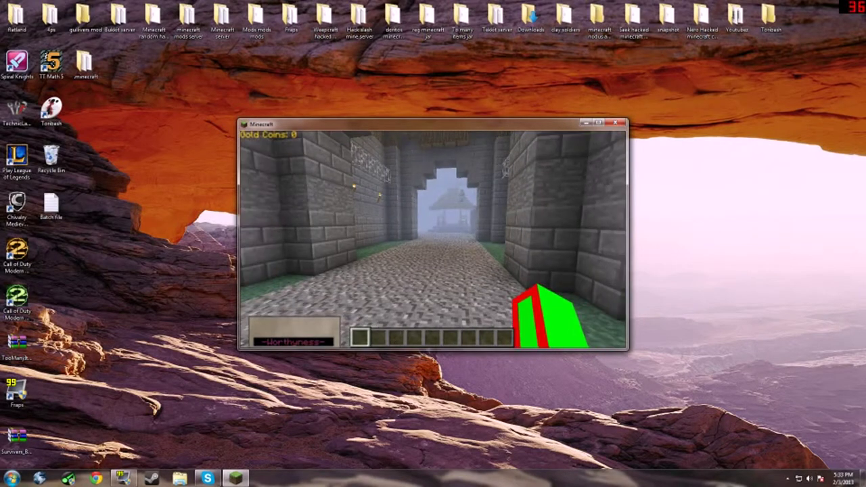
# Walk through the castle gateway to the farmer's wooden stall and collect a bread from the farmer
pyautogui.press('w')
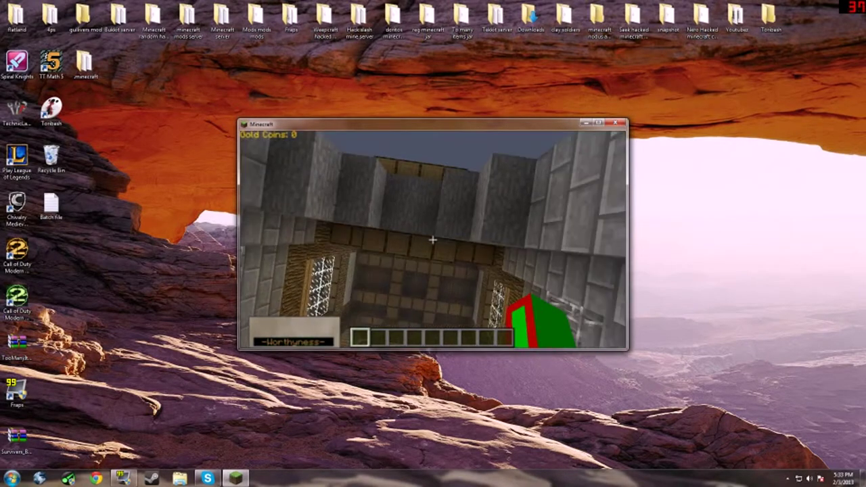
pyautogui.press('w')
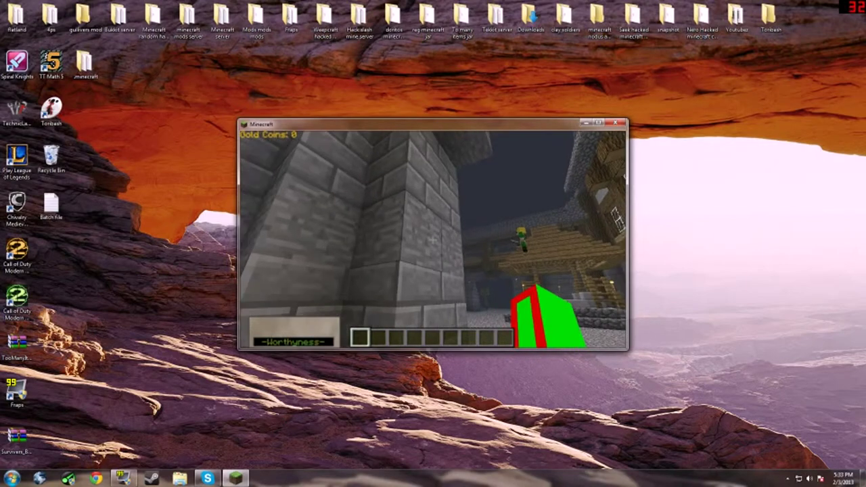
pyautogui.press('w')
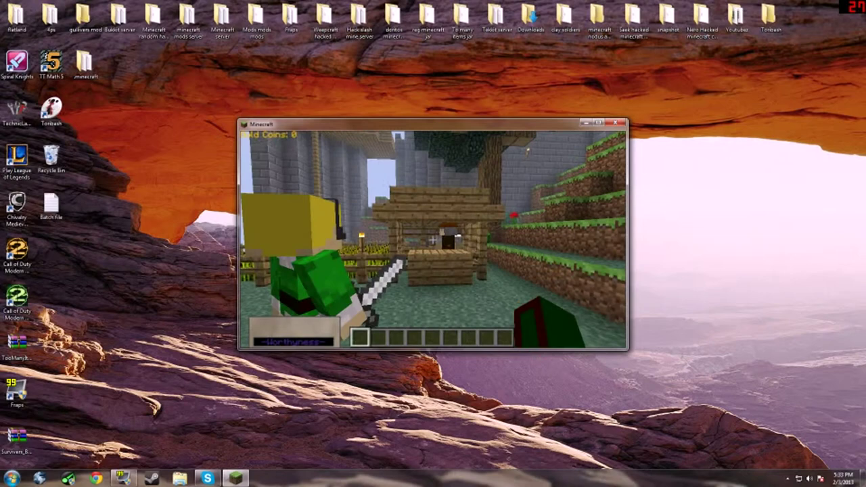
pyautogui.rightClick(433, 238)
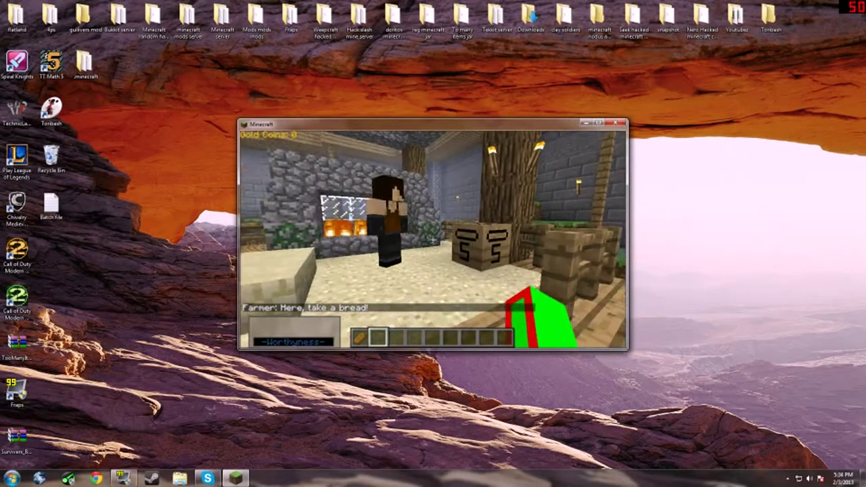
# View the Sell Menu at the market, close it, and interact with the bearded man by the cobblestone forge
pyautogui.rightClick(433, 238)
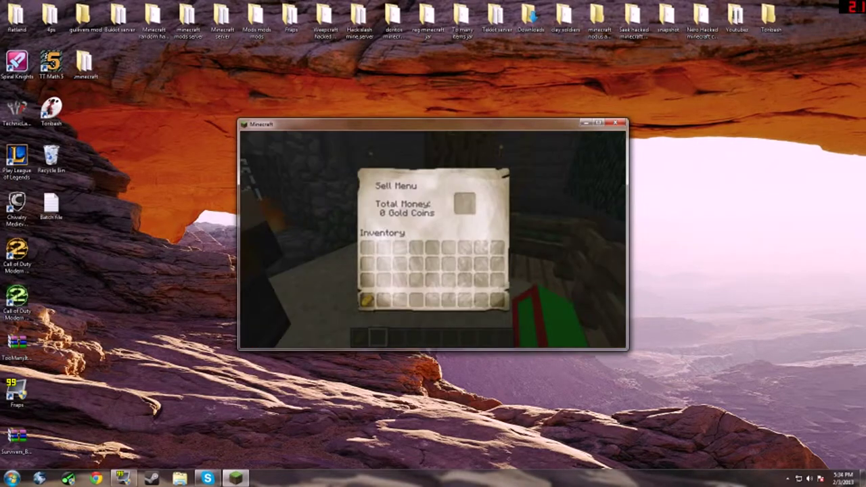
pyautogui.press('Escape')
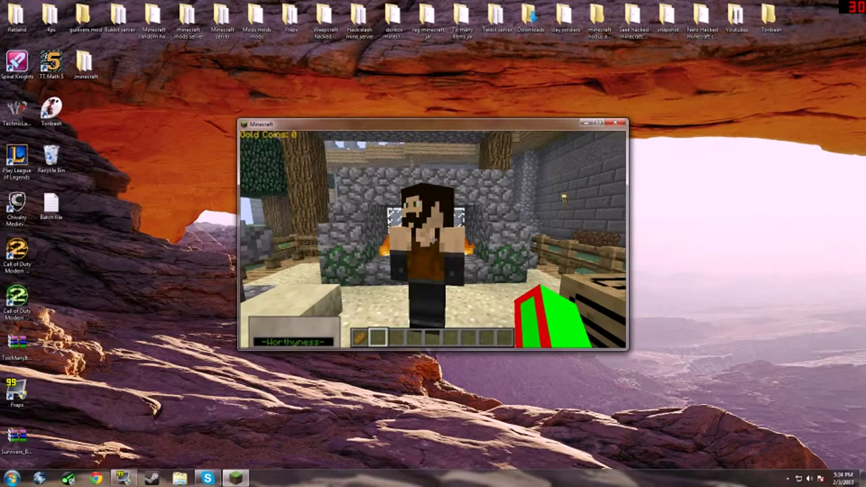
pyautogui.rightClick(433, 238)
pyautogui.press('Escape')
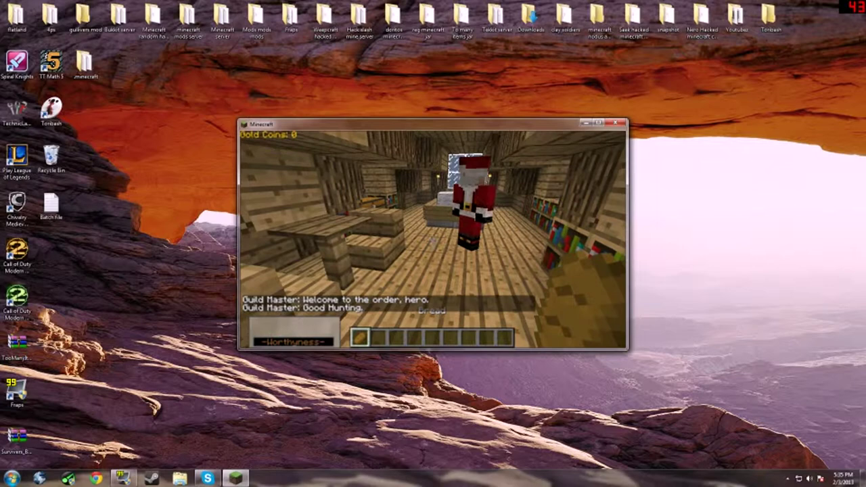
# Check the player's inventory in the Guild Master's hall and close Minecraft
pyautogui.press('e')
pyautogui.press('e')
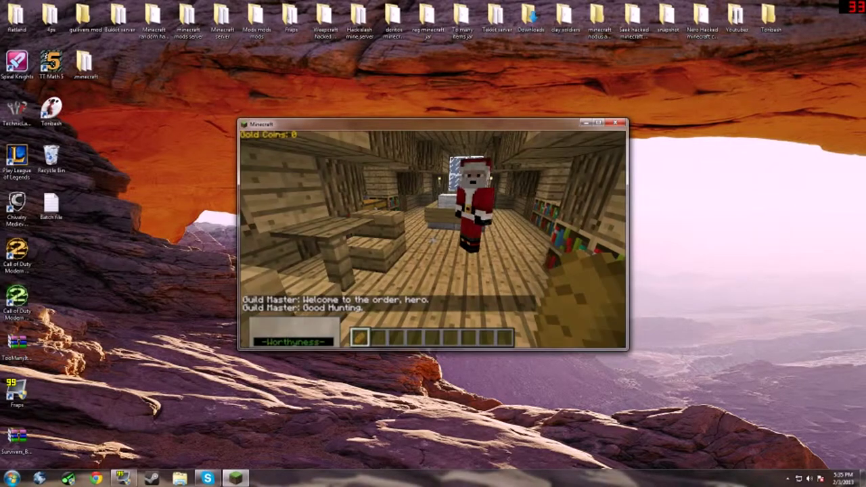
pyautogui.press('e')
pyautogui.click(616, 122)
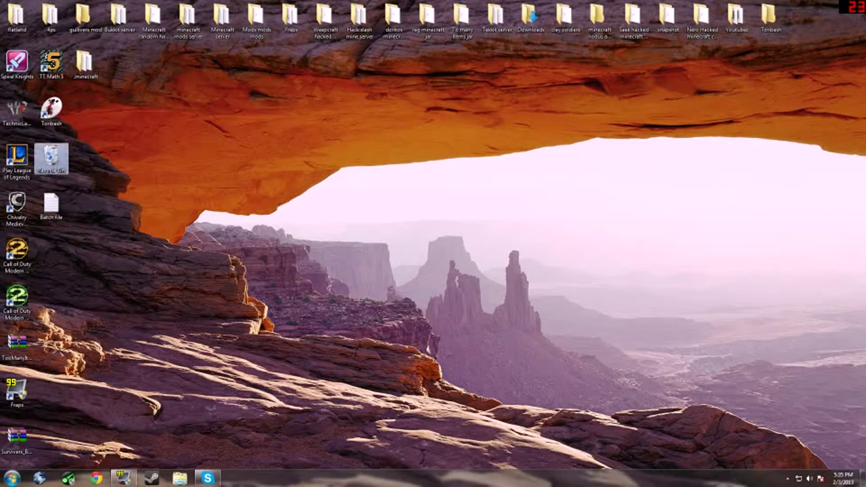
# Empty the Recycle Bin, permanently deleting its contents
pyautogui.rightClick(60, 148)
pyautogui.click(98, 164)
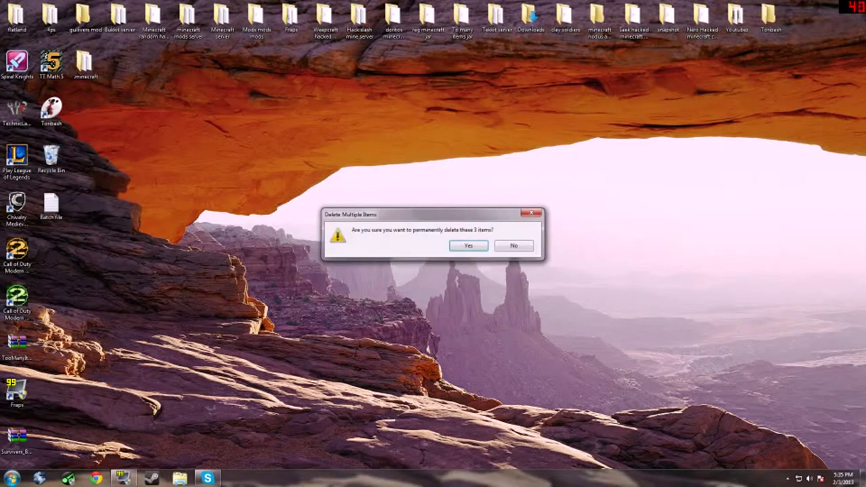
pyautogui.click(467, 245)
# Open the AppData Roaming folder through Run, look inside its .minecraft folder, and return to Roaming
pyautogui.click(12, 478)
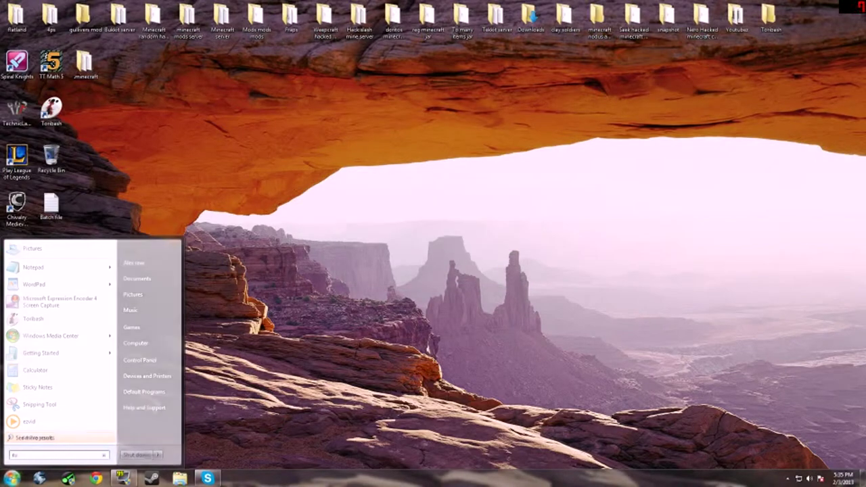
pyautogui.write('run')
pyautogui.press('Return')
pyautogui.press('Return')
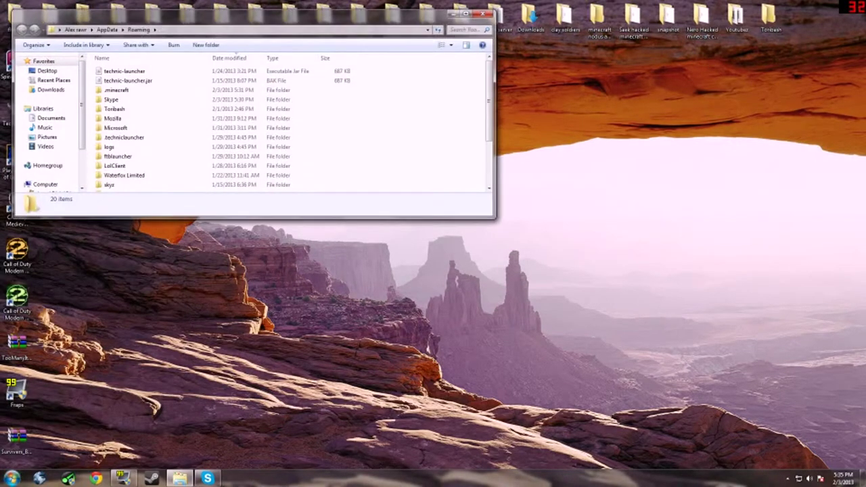
pyautogui.doubleClick(117, 90)
pyautogui.hotkey('alt', 'Left')
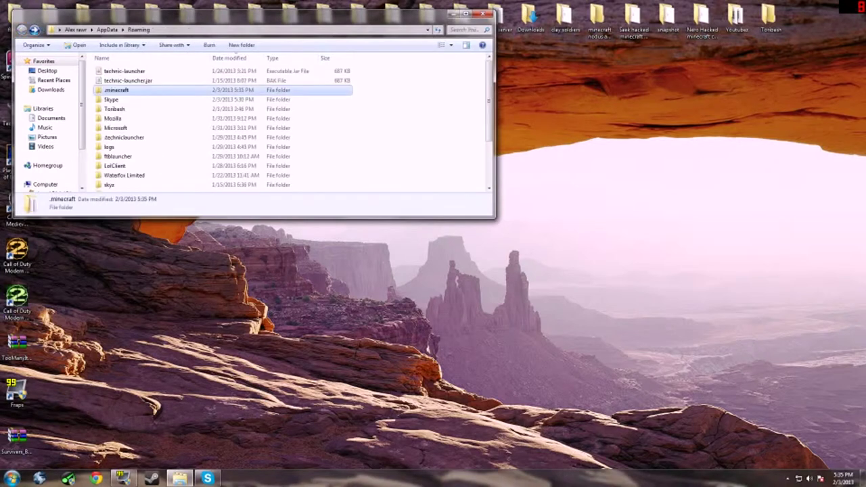
# Move Roaming's .minecraft folder to the Recycle Bin, replace it with the desktop's .minecraft folder, and close the folder window
pyautogui.moveTo(13, 122); pyautogui.dragTo(128, 122)
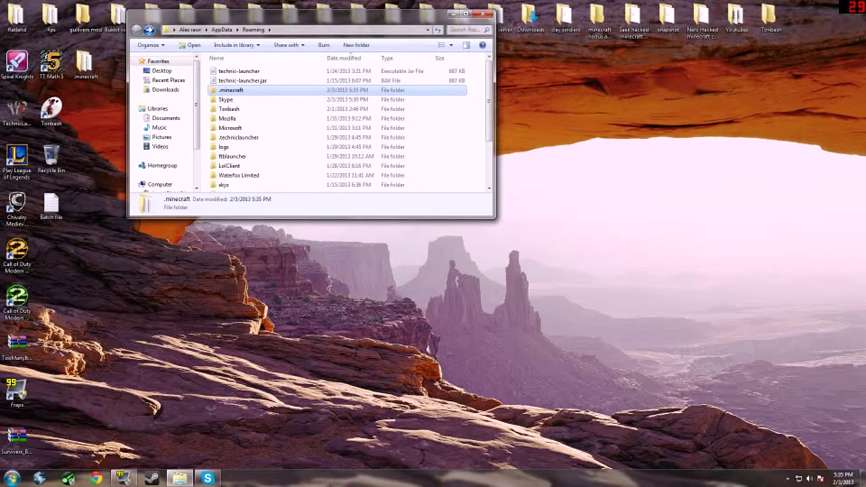
pyautogui.moveTo(230, 90); pyautogui.dragTo(50, 159)
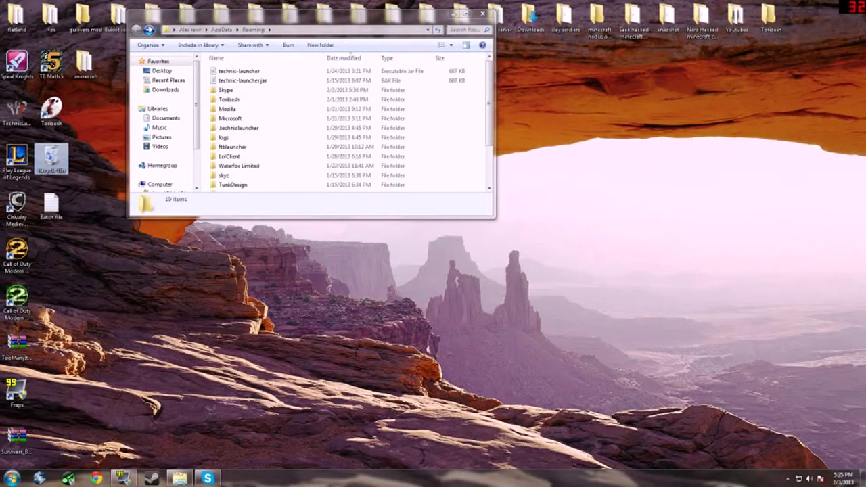
pyautogui.moveTo(129, 115); pyautogui.dragTo(389, 115)
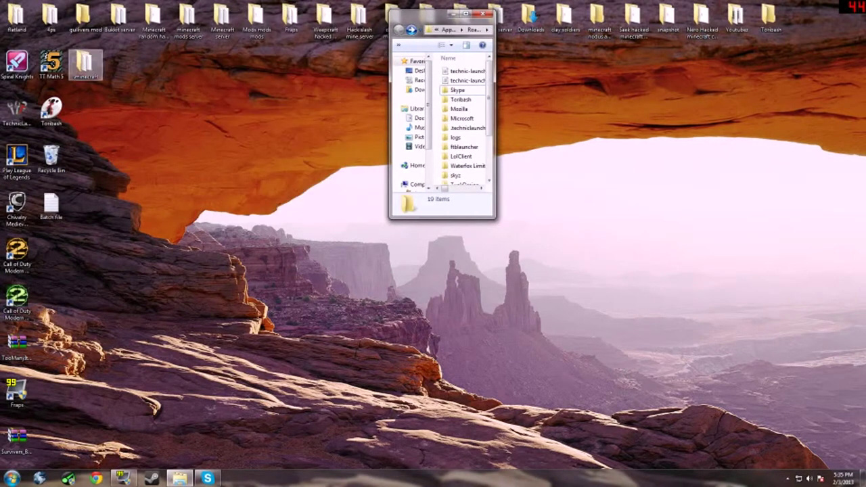
pyautogui.moveTo(85, 64); pyautogui.dragTo(471, 55)
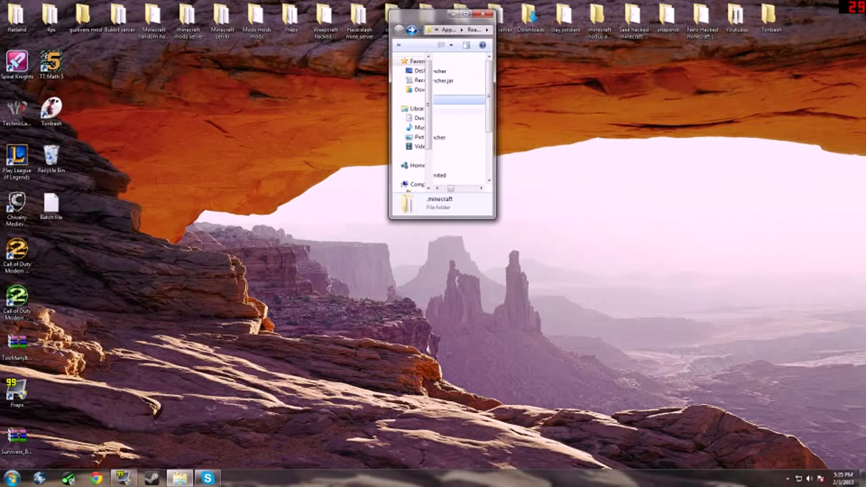
pyautogui.click(482, 13)
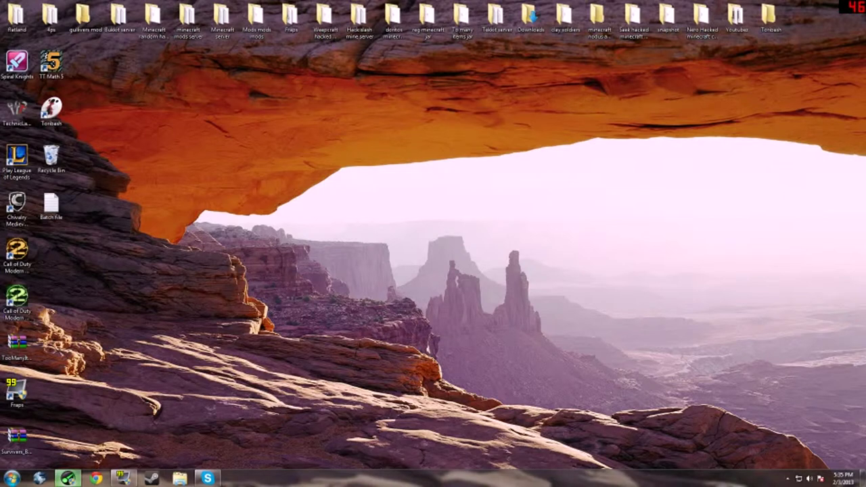
# Switch to Razer Game Booster, launch Minecraft.exe from it, and log in with the saved account
pyautogui.click(68, 478)
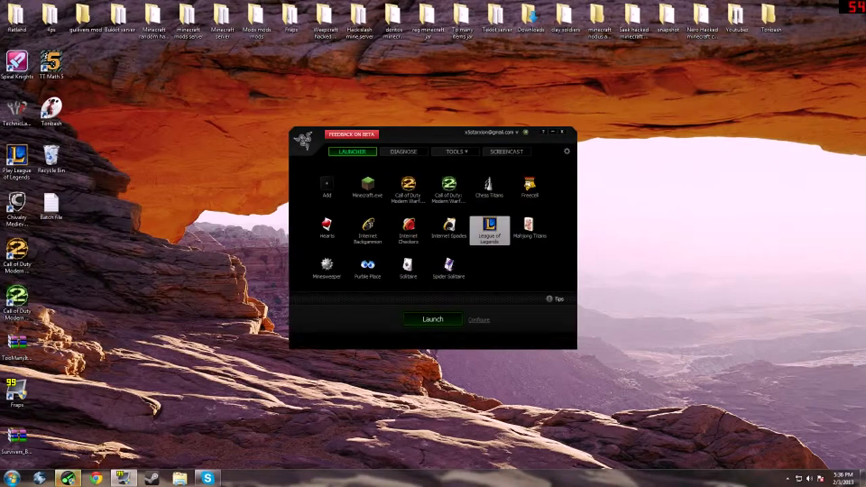
pyautogui.click(368, 187)
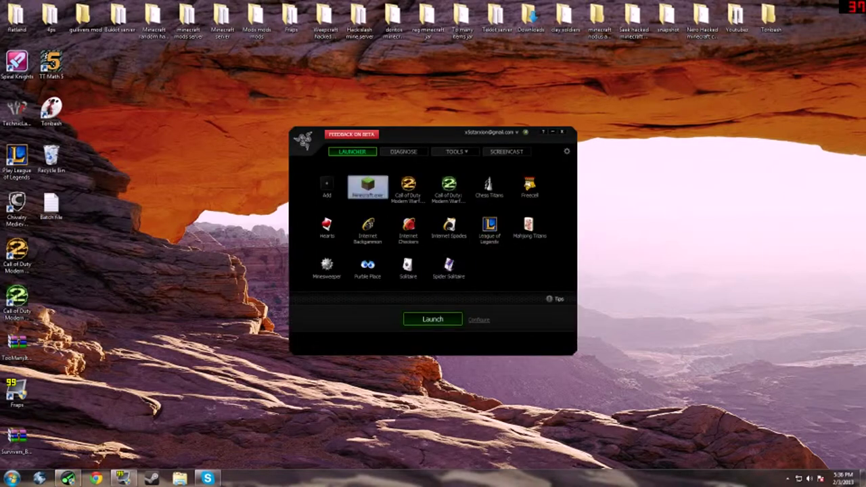
pyautogui.click(433, 319)
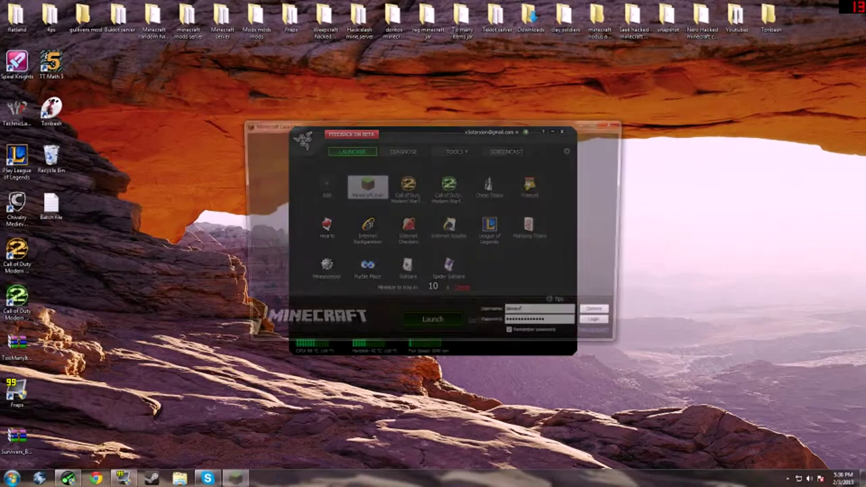
pyautogui.press('Return')
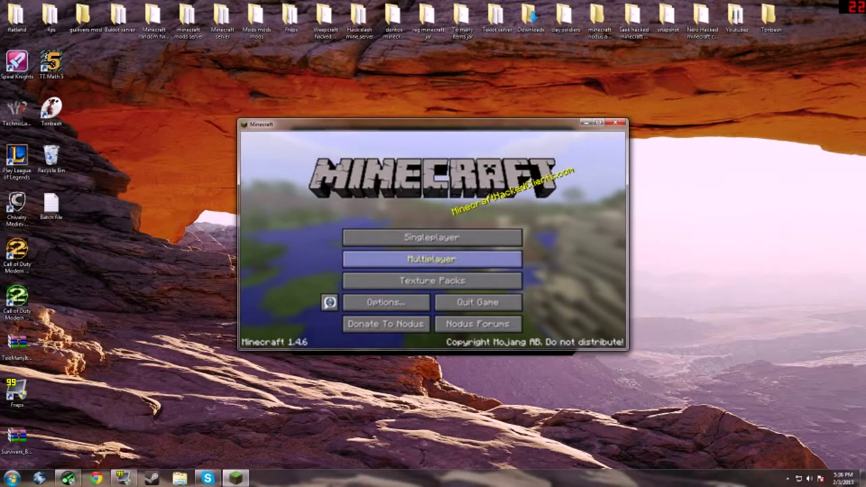
# Look through the multiplayer server list of the restored Minecraft installation and close the game
pyautogui.click(432, 258)
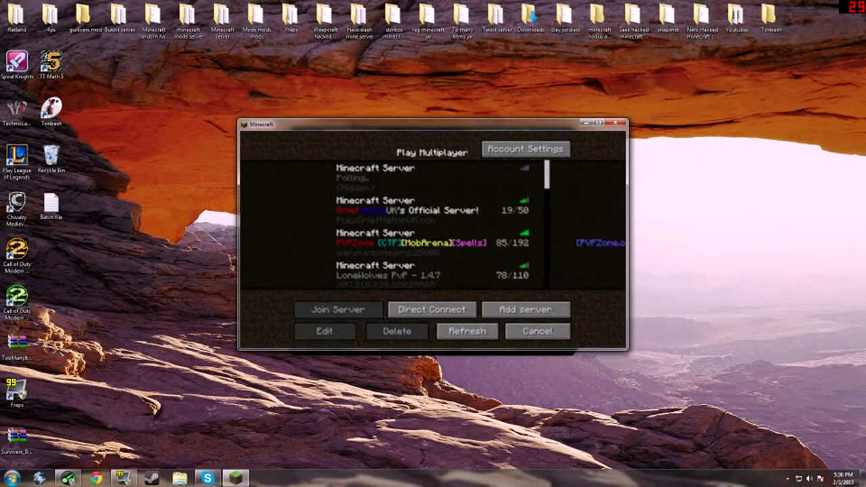
pyautogui.scroll(-17, 433, 223)
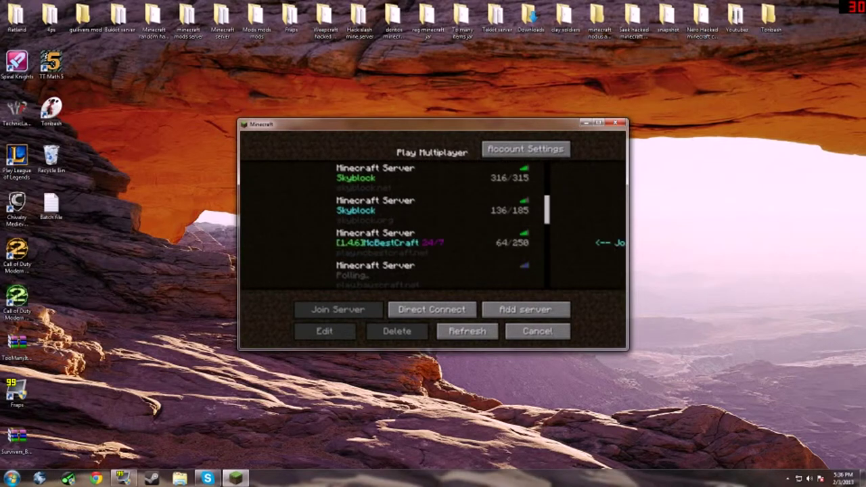
pyautogui.scroll(-10, 433, 224)
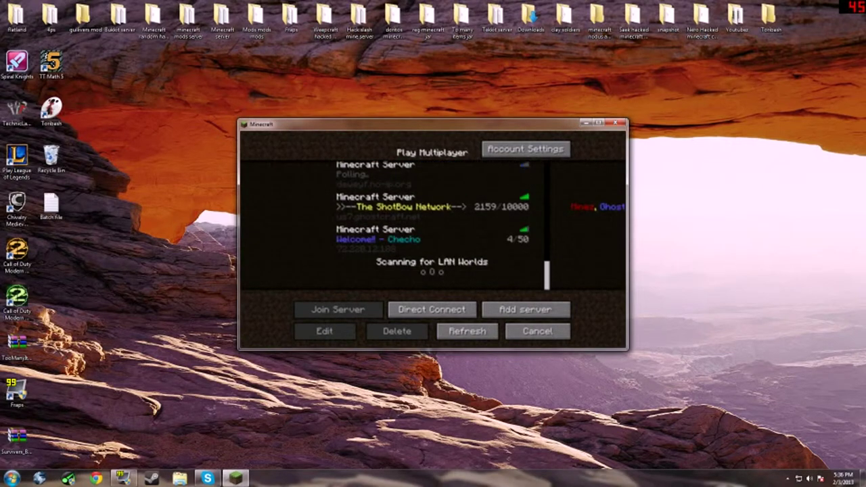
pyautogui.scroll(6, 433, 224)
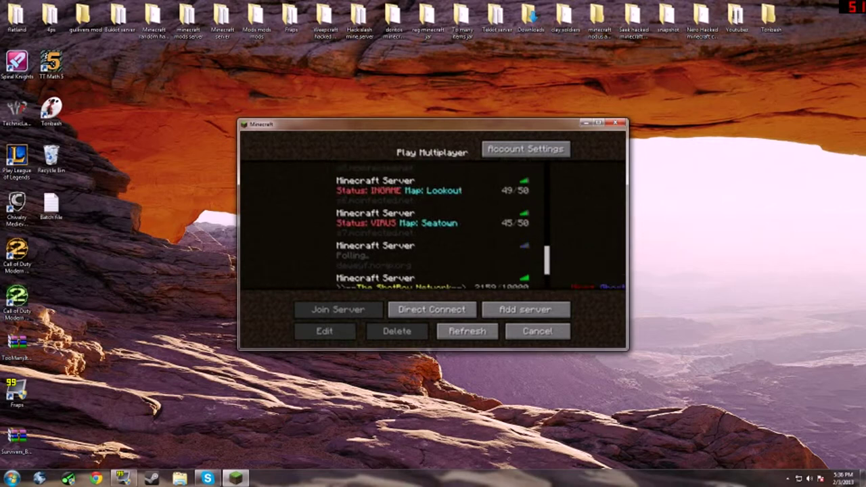
pyautogui.scroll(5, 433, 224)
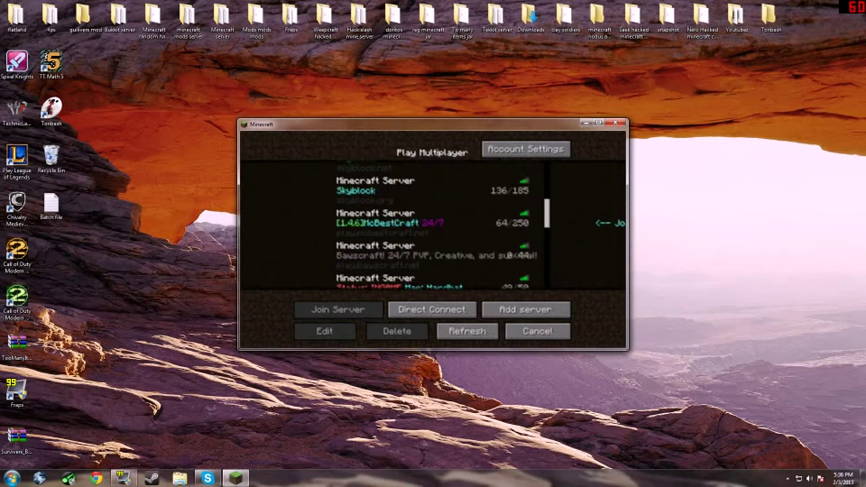
pyautogui.scroll(3, 433, 224)
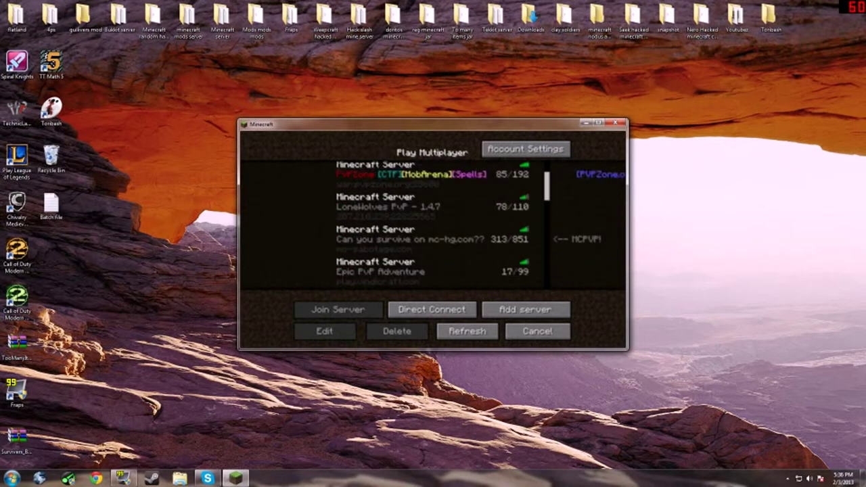
pyautogui.hotkey('alt', 'F4')
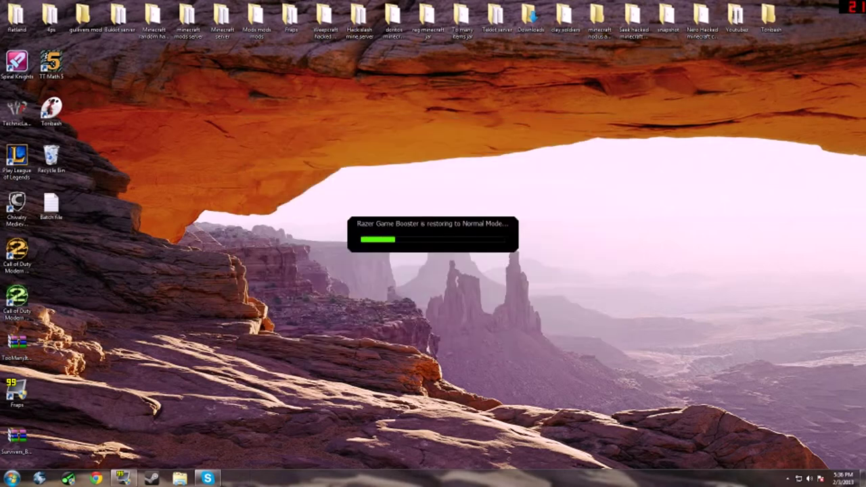